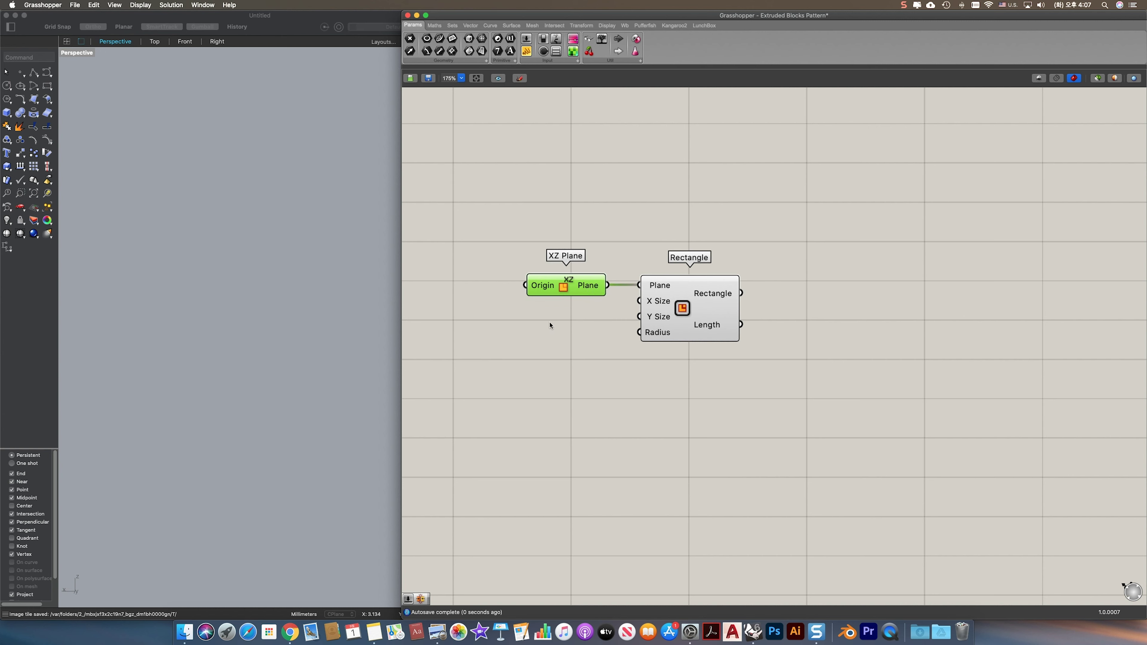
# Step: Add number sliders set to 200 and 100 and connect them to the Rectangle's X Size and Y Size
pyautogui.doubleClick(551, 325)
pyautogui.write('200')
pyautogui.press('Return')
pyautogui.doubleClick(565, 361)
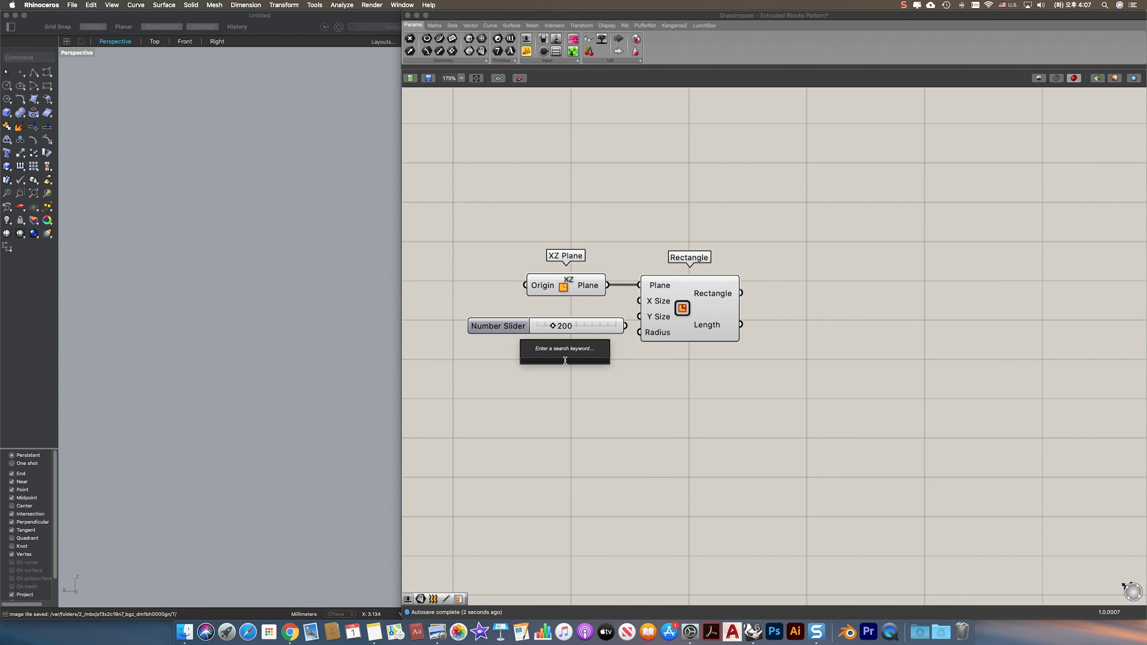
pyautogui.press('Return')
pyautogui.moveTo(638, 300); pyautogui.dragTo(625, 326)
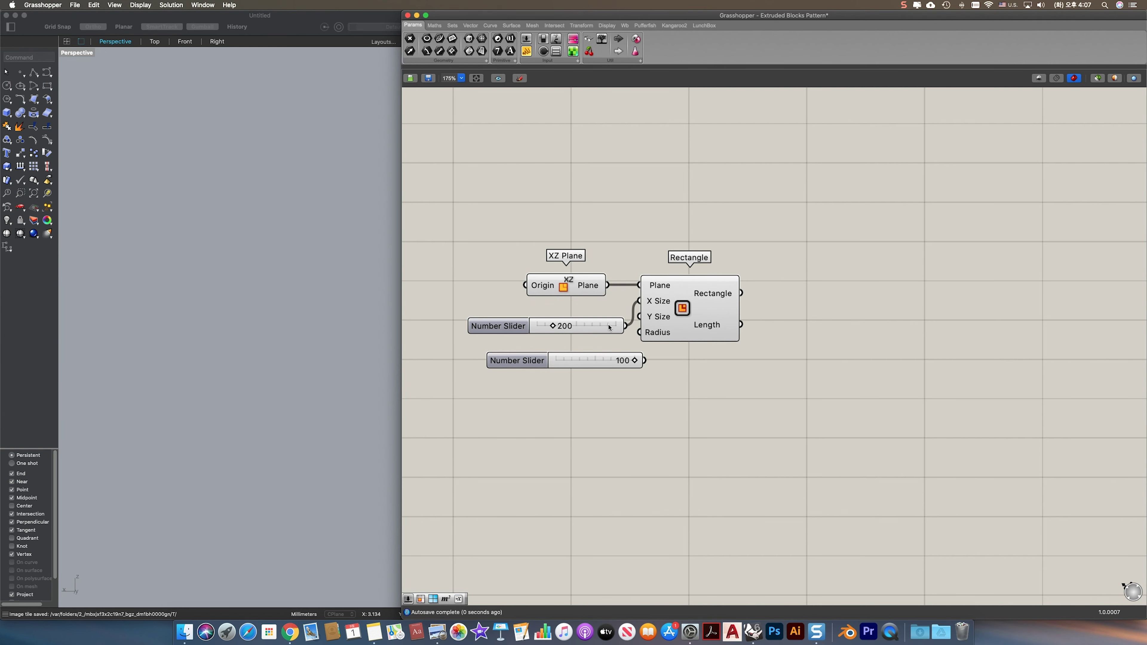
pyautogui.moveTo(498, 325); pyautogui.dragTo(488, 316)
pyautogui.moveTo(639, 317); pyautogui.dragTo(637, 361)
pyautogui.moveTo(517, 360); pyautogui.dragTo(490, 345)
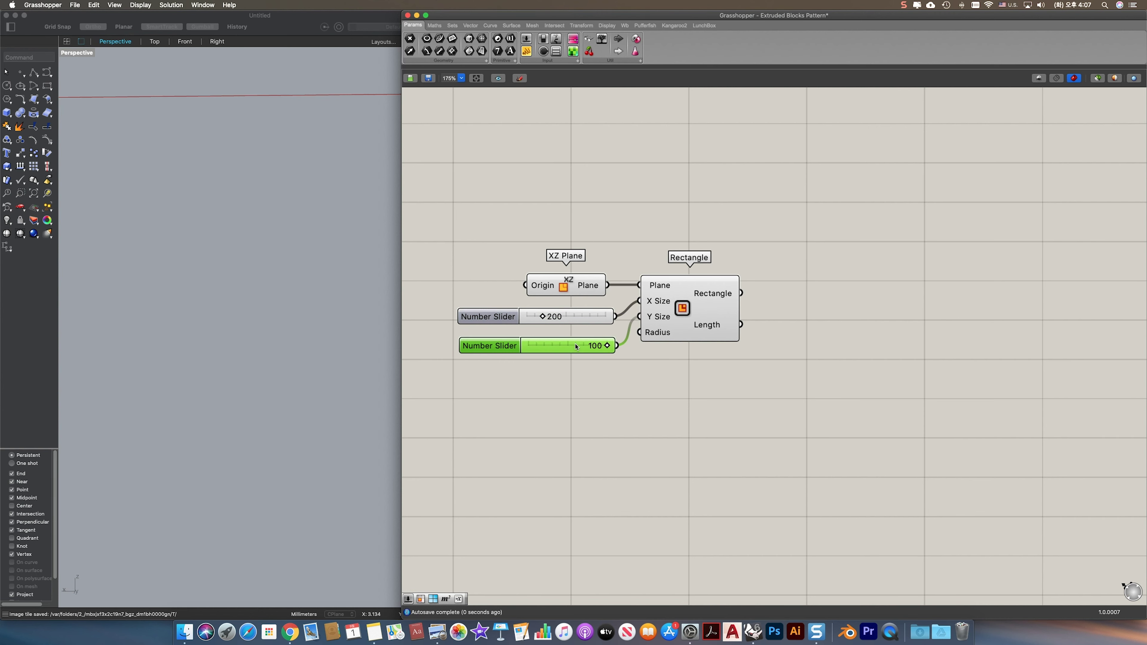
# Step: Add a Quad Panels component and feed its Surface input from the Rectangle output
pyautogui.click(301, 327)
pyautogui.scroll(-6, 301, 327)
pyautogui.moveTo(312, 327)
pyautogui.mouseDown(button='right')
pyautogui.moveTo(289, 323)
pyautogui.moveTo(300, 327)
pyautogui.mouseUp(button='right')
pyautogui.scroll(-4, 316, 327)
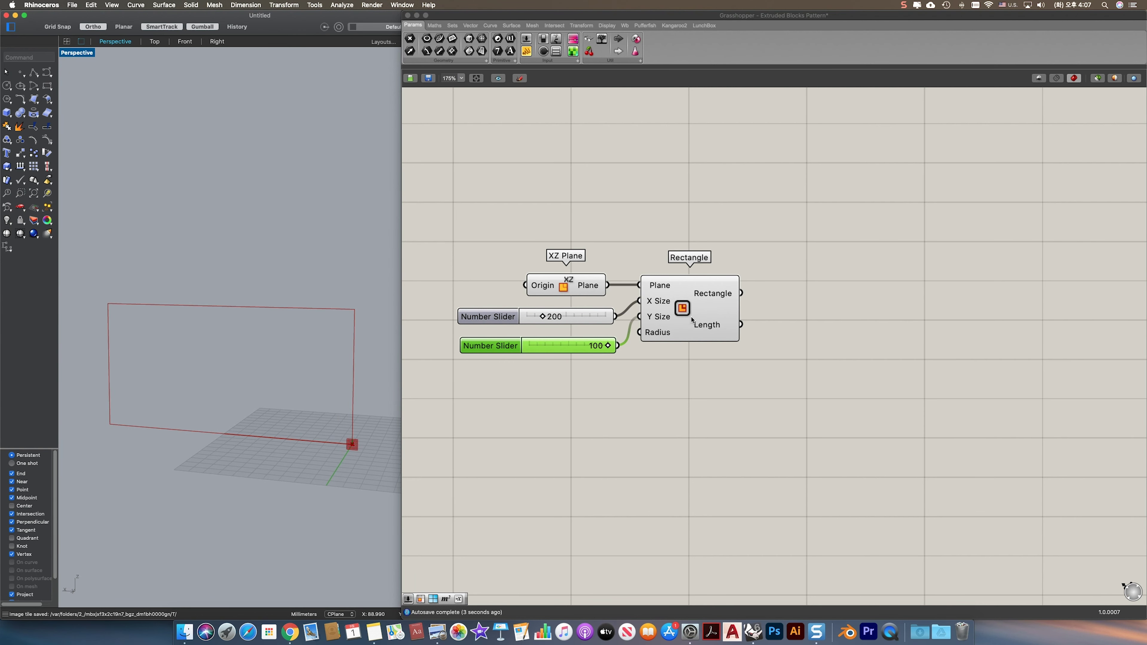
pyautogui.doubleClick(808, 293)
pyautogui.write('quad')
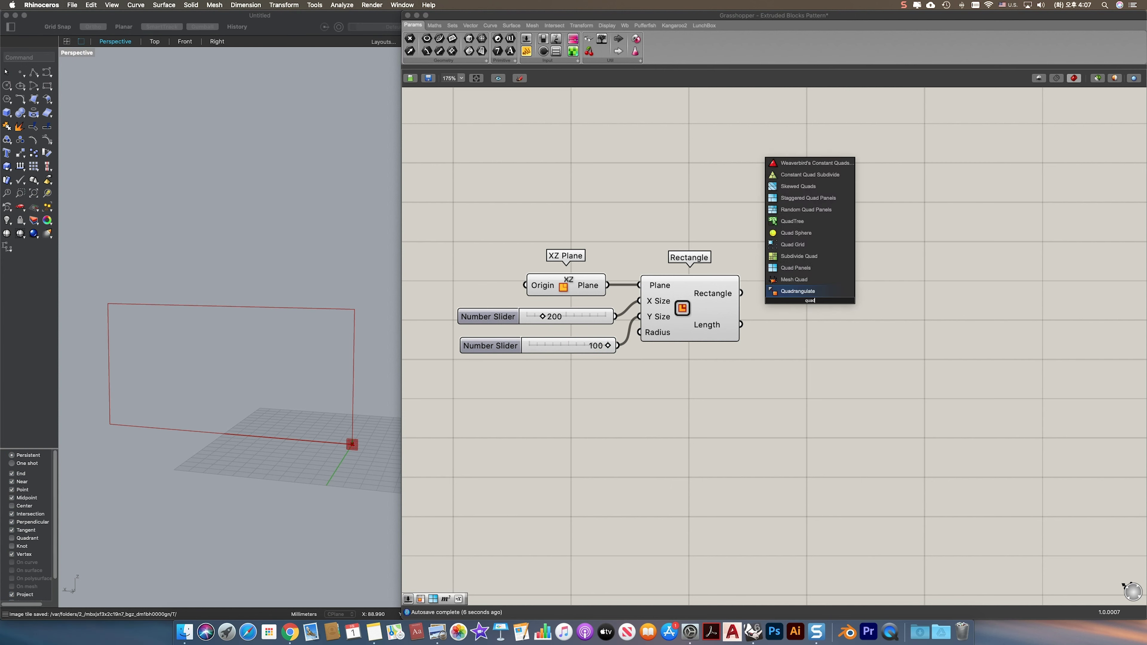
pyautogui.click(802, 267)
pyautogui.moveTo(741, 293); pyautogui.dragTo(877, 310)
# Step: Add number sliders set to 60 and 30 and connect them to Quad Panels' U Divisions and V Divisions
pyautogui.doubleClick(708, 395)
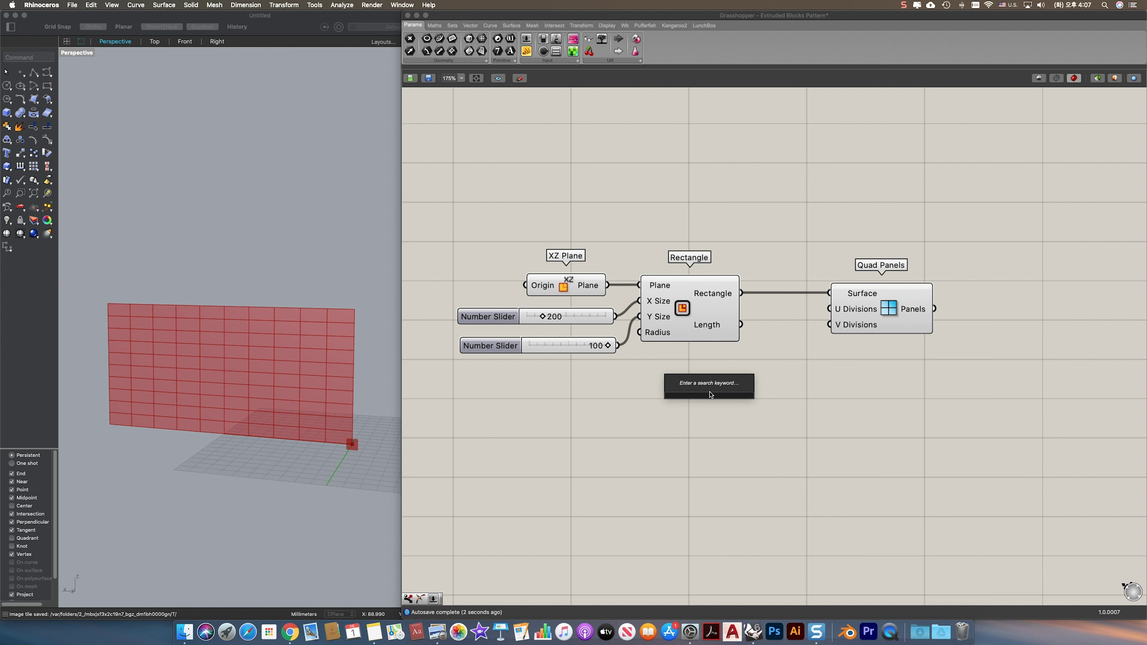
pyautogui.write('60')
pyautogui.press('Return')
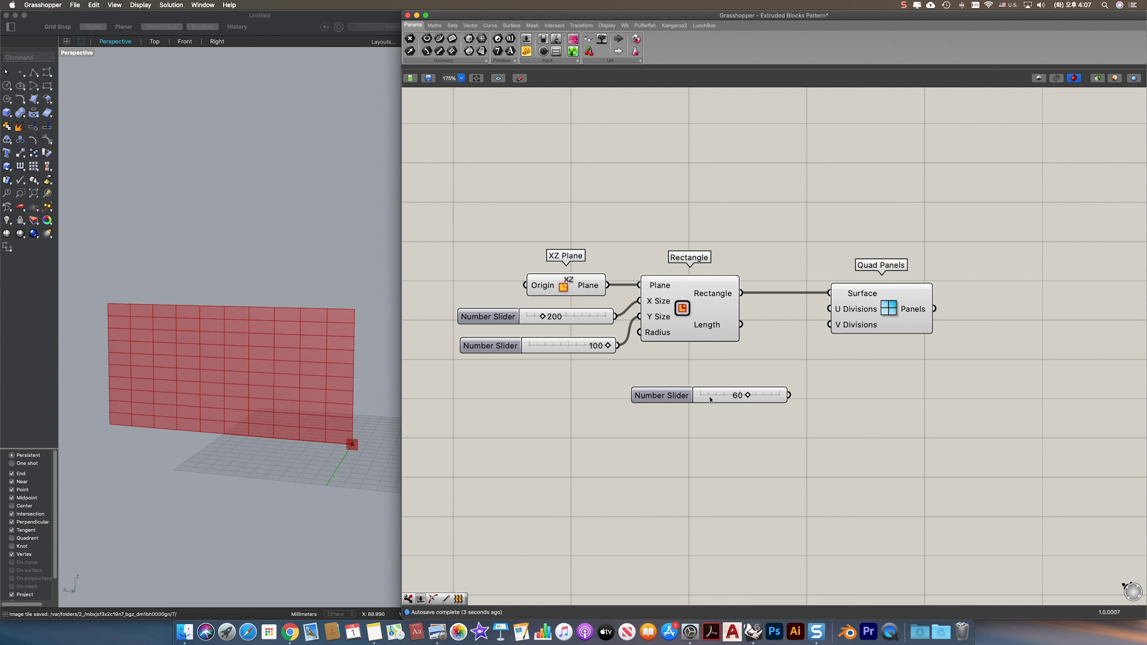
pyautogui.doubleClick(722, 426)
pyautogui.write('30')
pyautogui.press('Return')
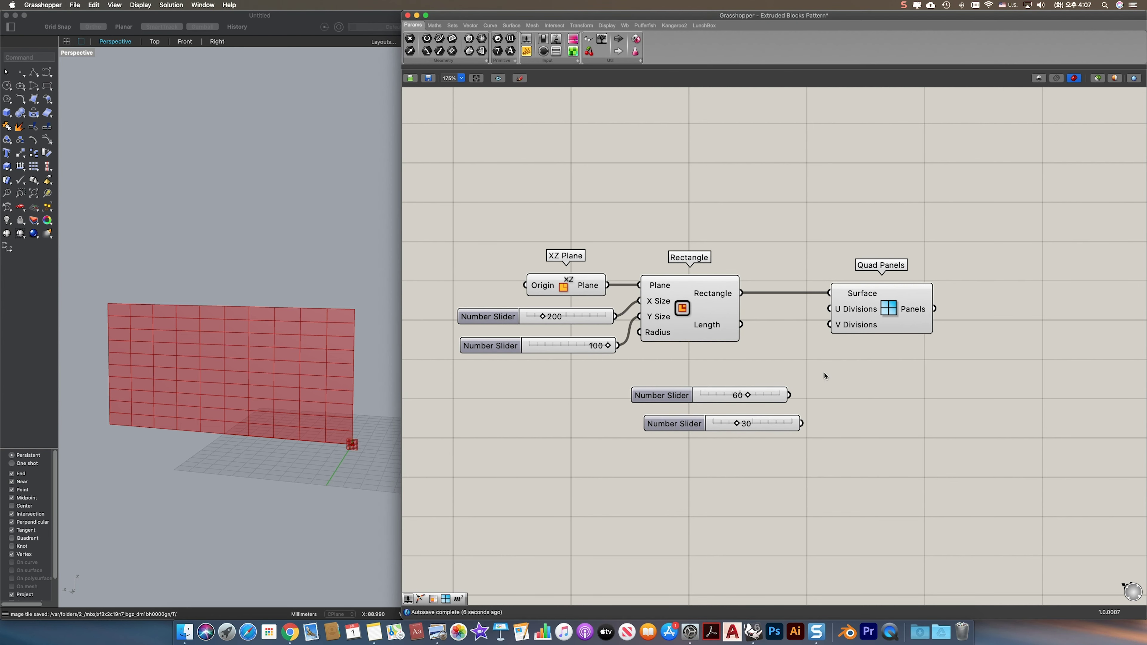
pyautogui.moveTo(783, 396); pyautogui.dragTo(789, 356)
pyautogui.moveTo(830, 309); pyautogui.dragTo(771, 389)
pyautogui.moveTo(868, 317); pyautogui.dragTo(883, 317)
pyautogui.click(935, 351)
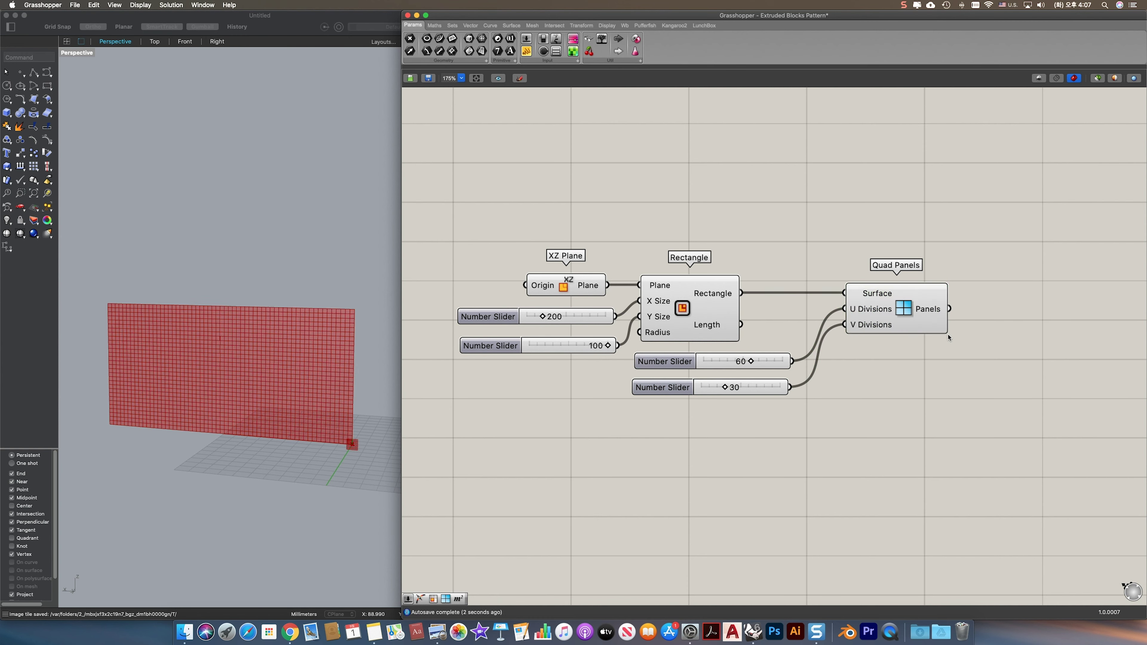
# Step: Add a Dispatch component and connect the Quad Panels' Panels output to its List input
pyautogui.moveTo(934, 351); pyautogui.dragTo(820, 343, button='right')
pyautogui.doubleClick(852, 304)
pyautogui.write('dispat')
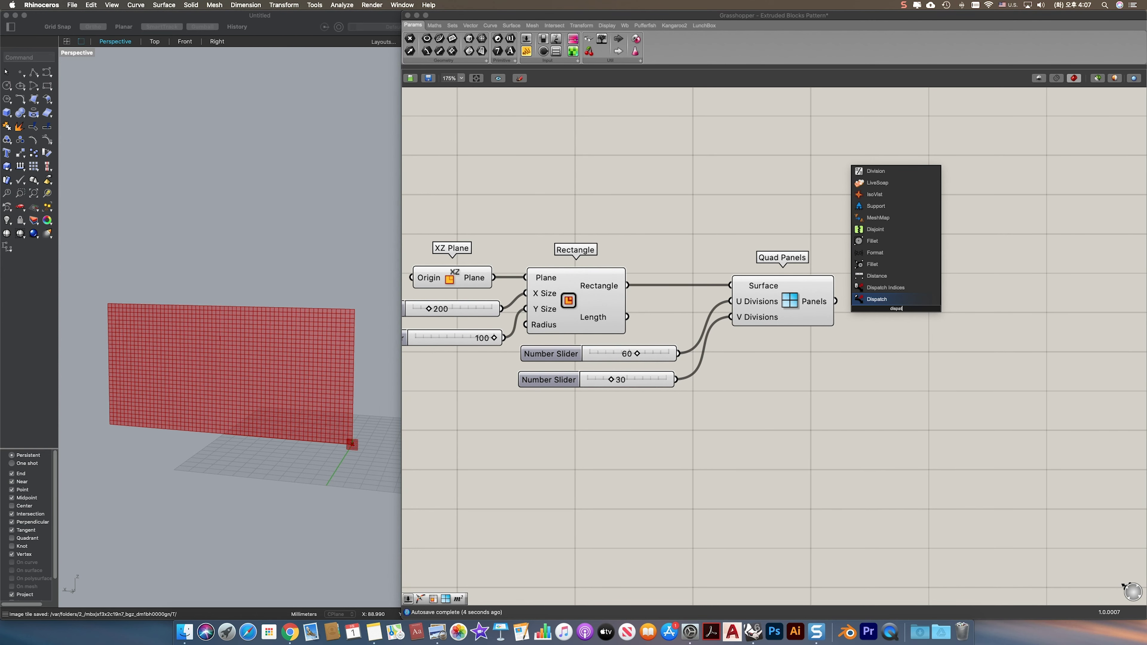
pyautogui.press('Return')
pyautogui.moveTo(879, 315); pyautogui.dragTo(854, 302)
# Step: Create two Surface parameters, one above the other, and connect Dispatch's List A to the upper and List B to the lower
pyautogui.doubleClick(1003, 306)
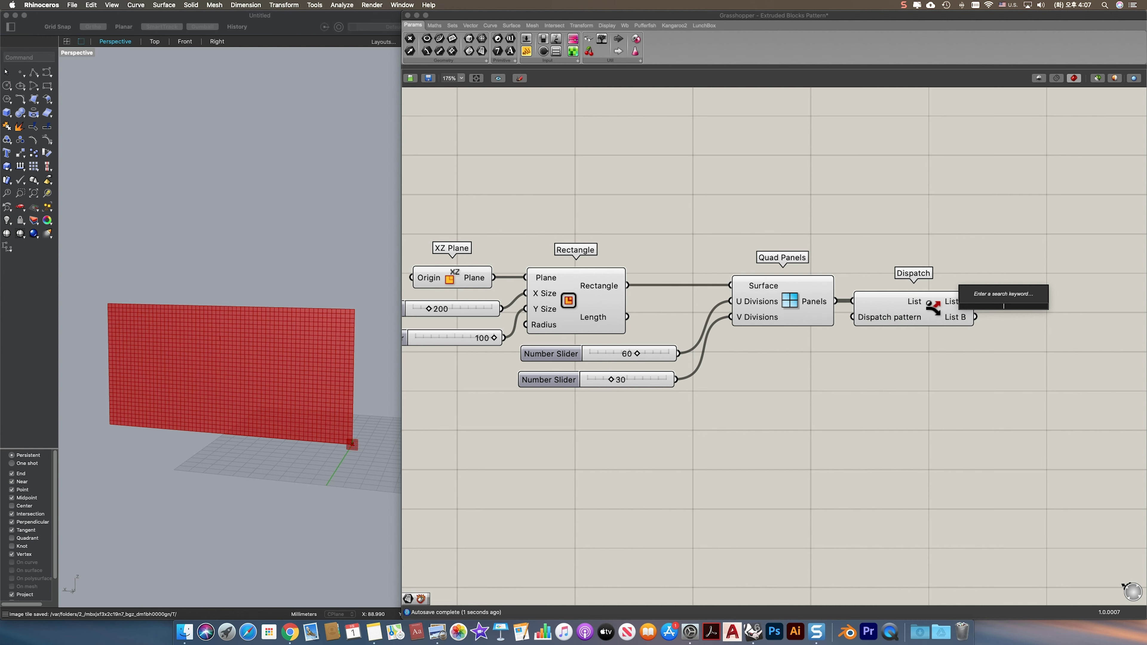
pyautogui.write('sur')
pyautogui.click(1004, 287)
pyautogui.moveTo(991, 286); pyautogui.dragTo(753, 340, button='right')
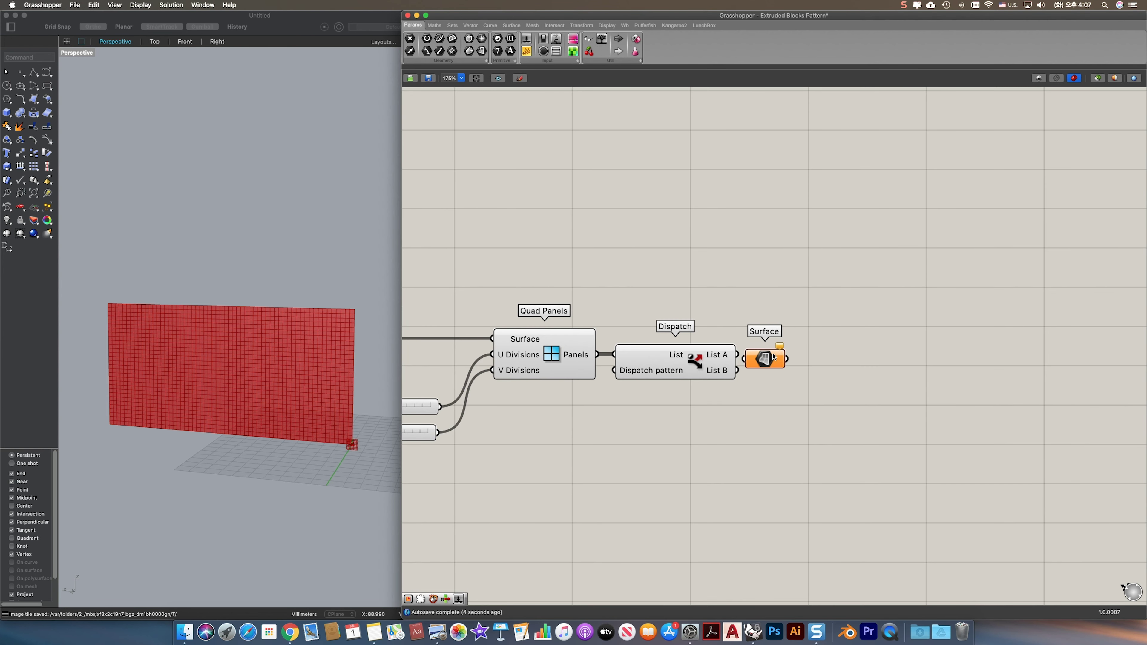
pyautogui.moveTo(773, 357); pyautogui.dragTo(808, 272)
pyautogui.moveTo(737, 355); pyautogui.dragTo(818, 427)
pyautogui.moveTo(758, 392); pyautogui.dragTo(737, 370)
pyautogui.moveTo(808, 431); pyautogui.dragTo(819, 457)
# Step: Turn off the preview of all components from XZ Plane through Dispatch, leaving out the two Surface parameters
pyautogui.moveTo(361, 384); pyautogui.dragTo(337, 372, button='right')
pyautogui.moveTo(624, 417); pyautogui.dragTo(903, 338, button='right')
pyautogui.scroll(-3, 905, 425)
pyautogui.moveTo(917, 423); pyautogui.dragTo(582, 240)
pyautogui.click(171, 4)
pyautogui.click(215, 112)
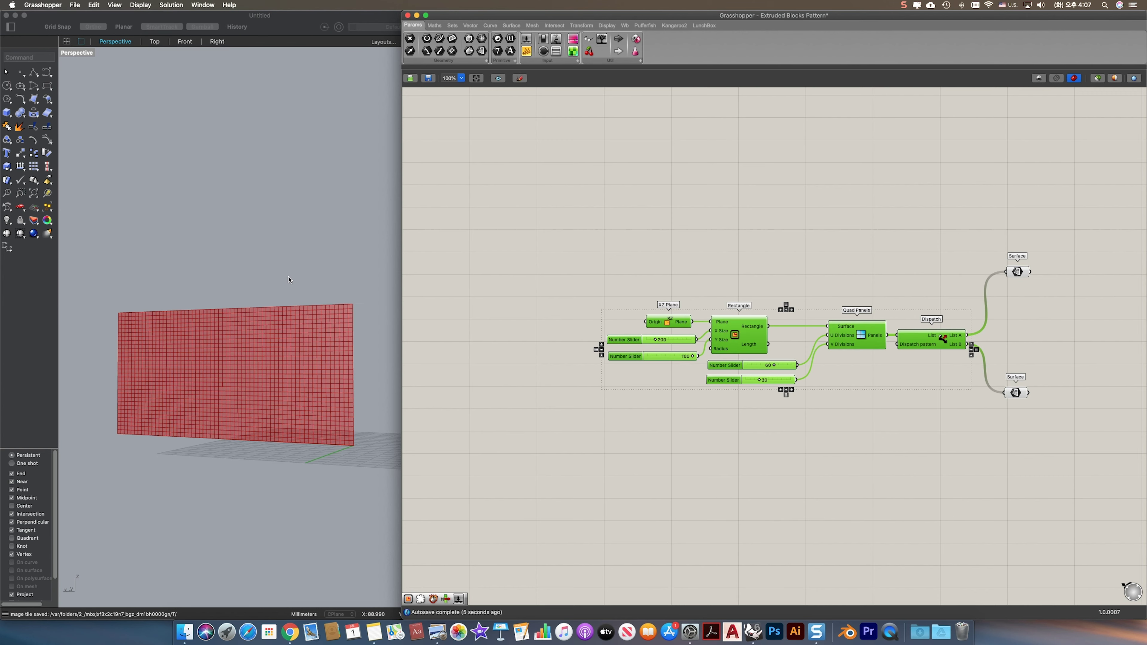
# Step: Select each Surface parameter in turn to examine which panels it holds in the Perspective view
pyautogui.click(289, 280)
pyautogui.moveTo(1002, 346); pyautogui.dragTo(804, 315, button='right')
pyautogui.scroll(2, 805, 312)
pyautogui.moveTo(837, 238); pyautogui.dragTo(842, 240)
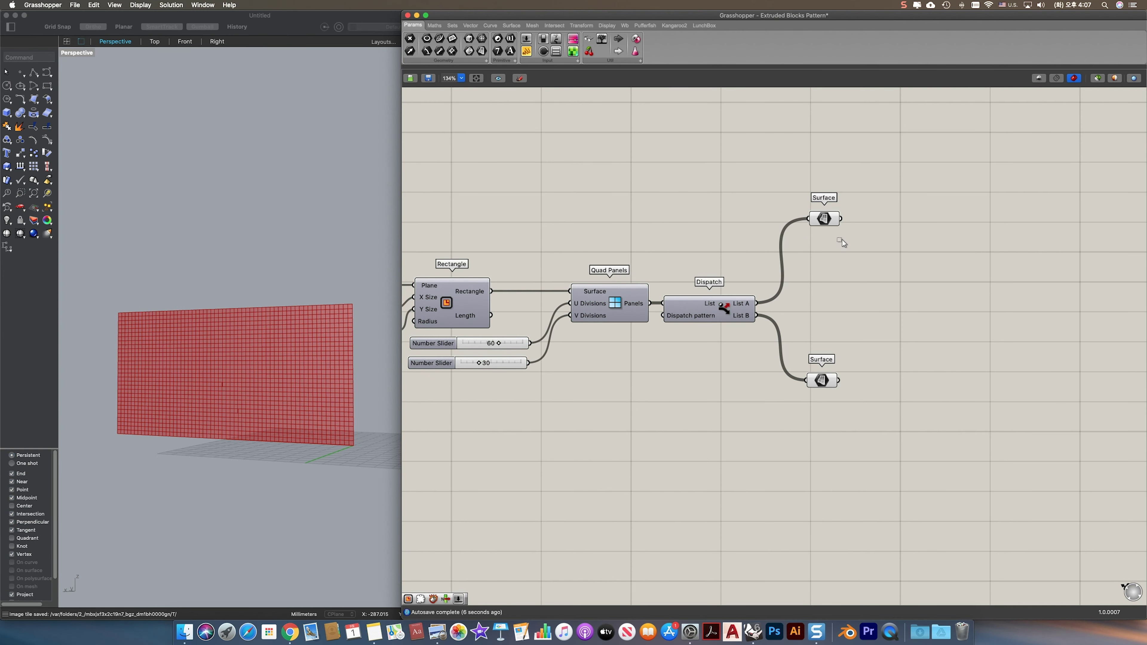
pyautogui.click(830, 225)
pyautogui.click(823, 379)
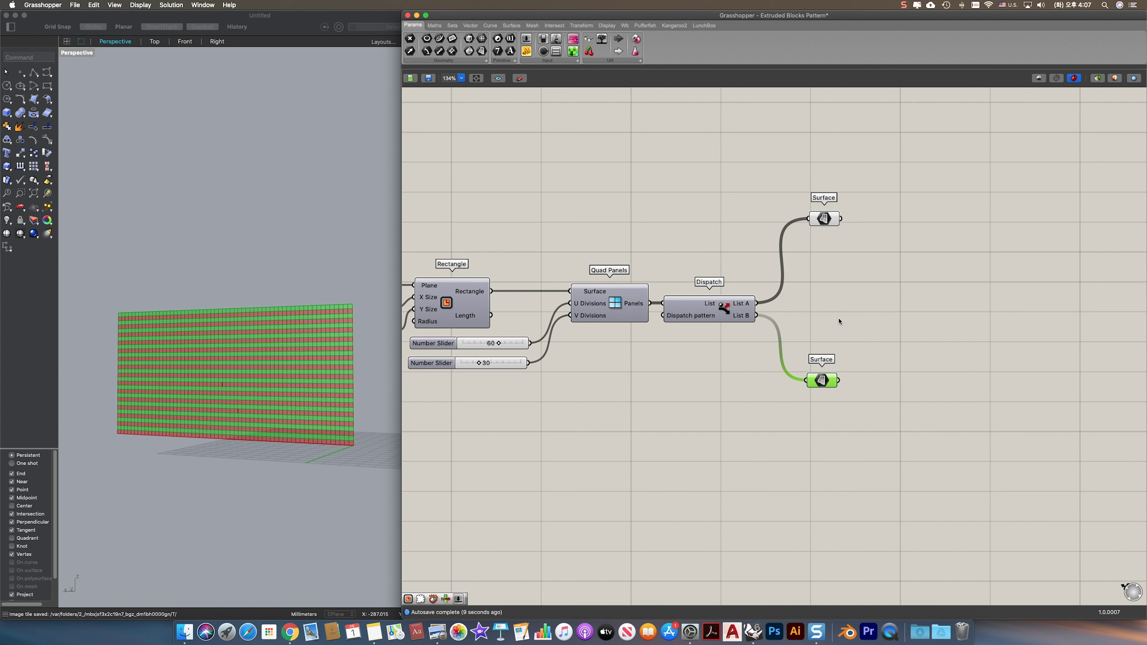
pyautogui.click(862, 271)
# Step: Add a Deconstruct Brep component and connect the upper Surface parameter to its Brep input
pyautogui.moveTo(877, 236); pyautogui.dragTo(658, 327, button='right')
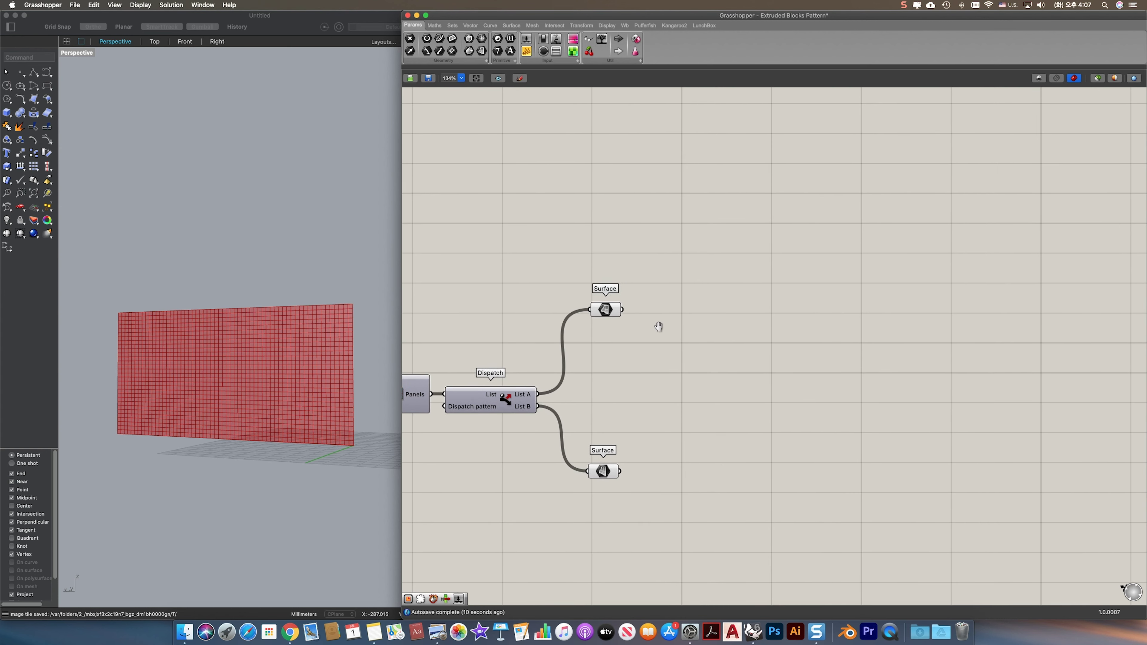
pyautogui.doubleClick(694, 251)
pyautogui.write('de')
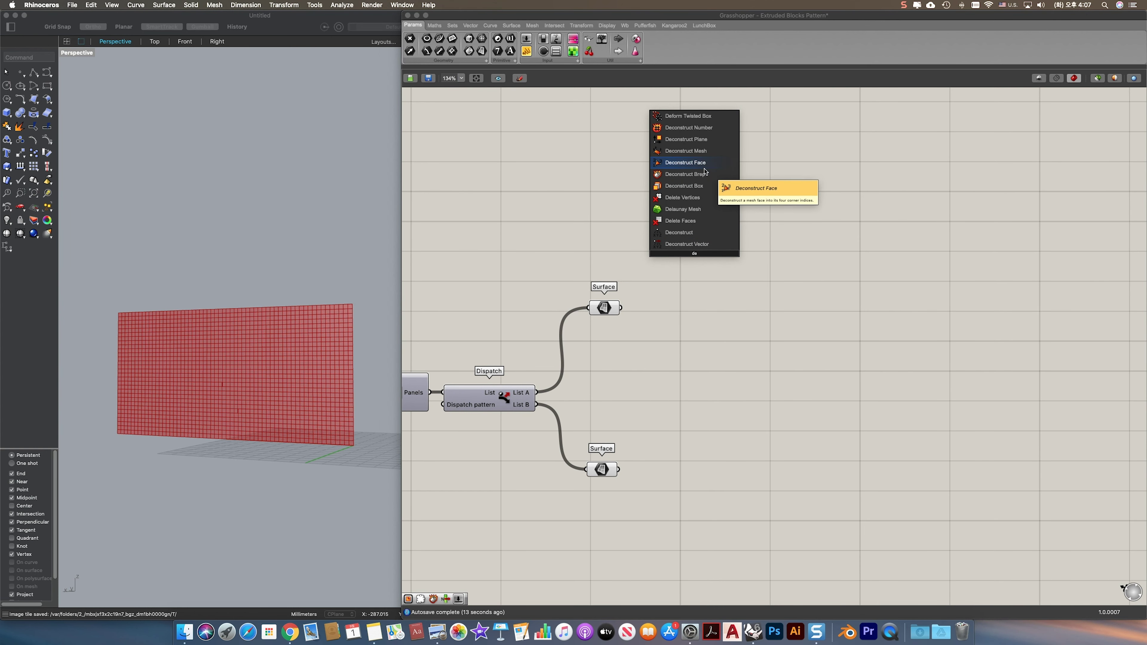
pyautogui.click(698, 186)
pyautogui.scroll(3, 632, 310)
pyautogui.moveTo(616, 306); pyautogui.dragTo(673, 230)
pyautogui.moveTo(748, 231); pyautogui.dragTo(827, 176)
pyautogui.moveTo(826, 176); pyautogui.dragTo(665, 197, button='right')
pyautogui.moveTo(666, 197); pyautogui.dragTo(644, 196)
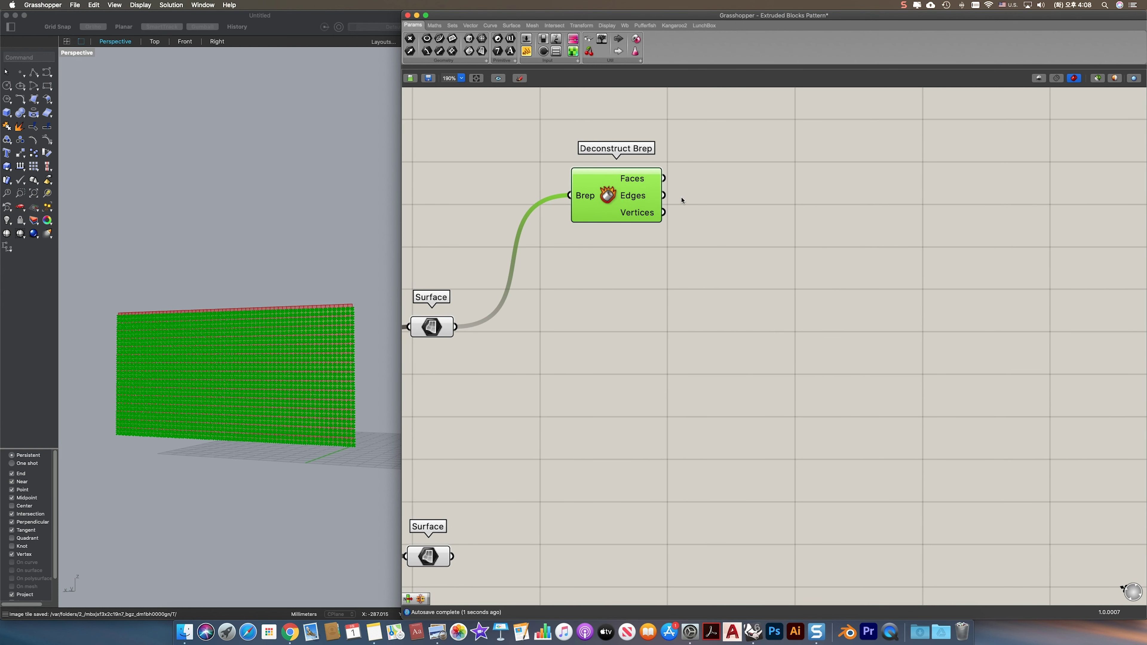
# Step: Add a List Item component fed by Deconstruct Brep's Edges, and extend it with the outputs +1, +2 and +3
pyautogui.doubleClick(750, 206)
pyautogui.write('list item')
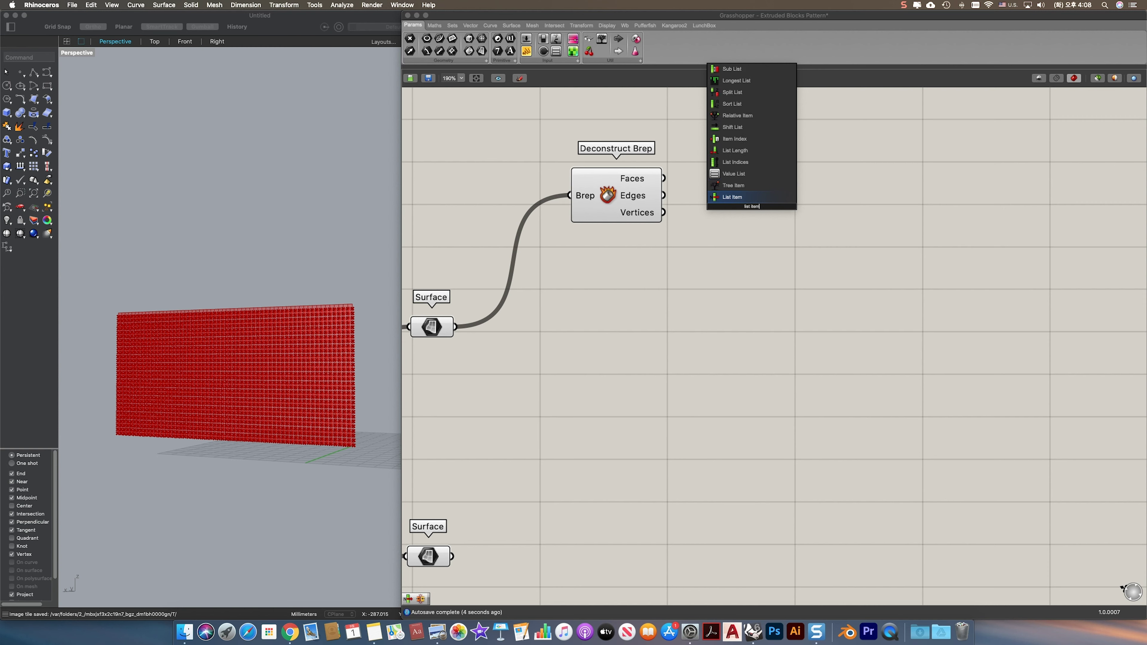
pyautogui.press('Return')
pyautogui.moveTo(663, 197); pyautogui.dragTo(747, 211)
pyautogui.scroll(10, 783, 231)
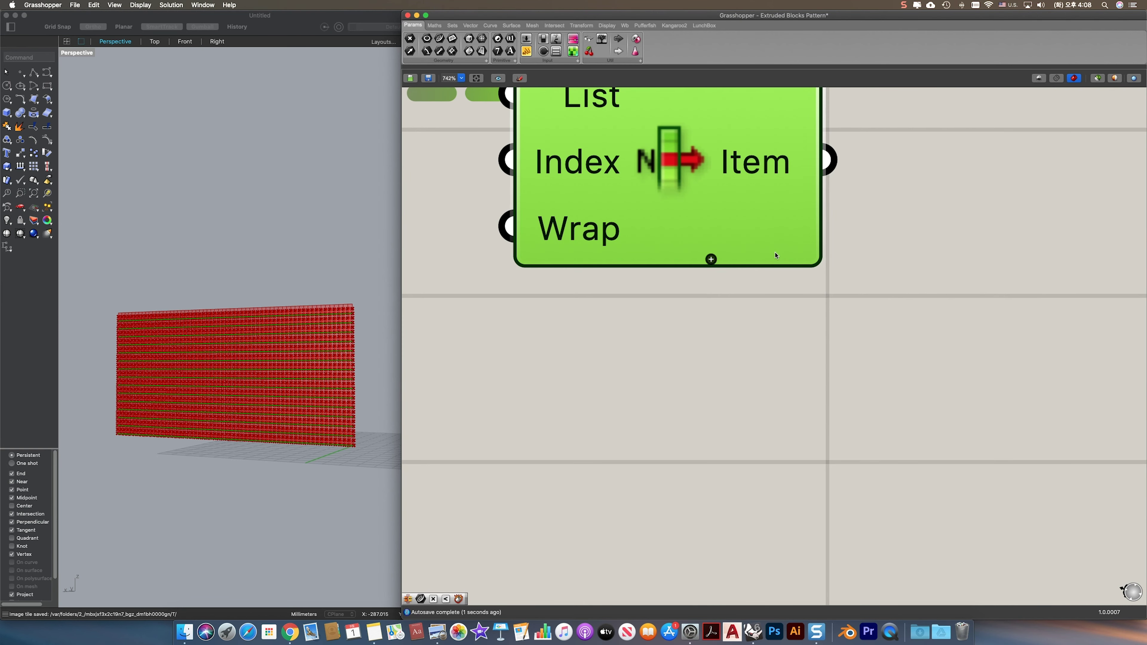
pyautogui.click(708, 258)
pyautogui.click(708, 258)
pyautogui.click(710, 259)
pyautogui.scroll(-10, 709, 260)
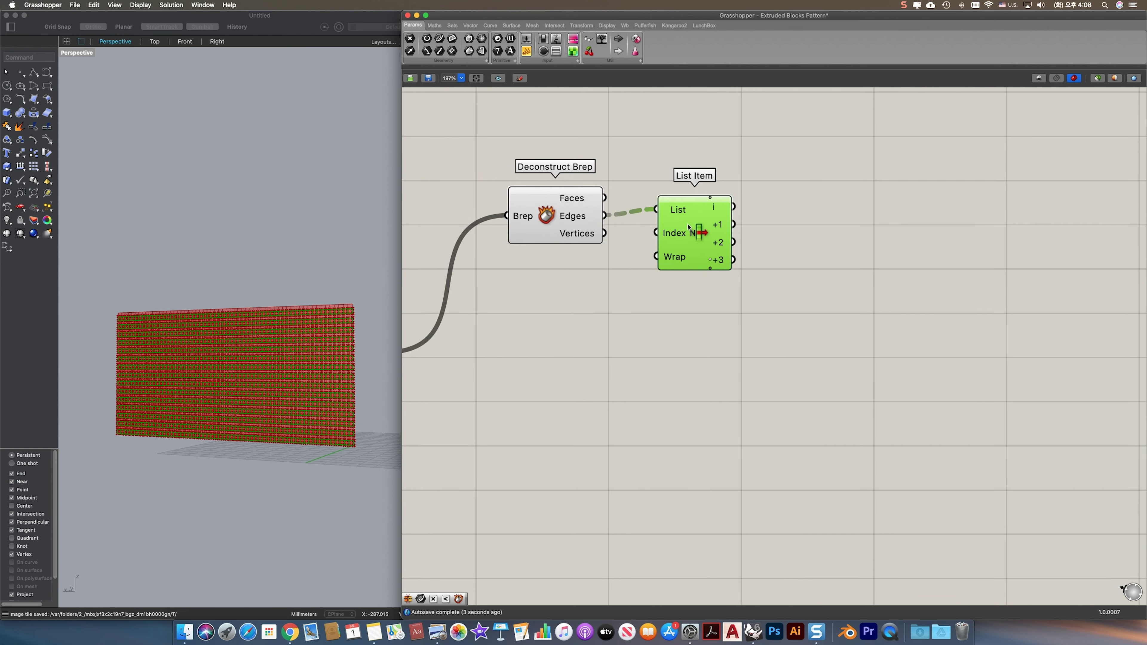
# Step: Add a Curve parameter beside List Item and duplicate it three times to get a column of four
pyautogui.doubleClick(872, 214)
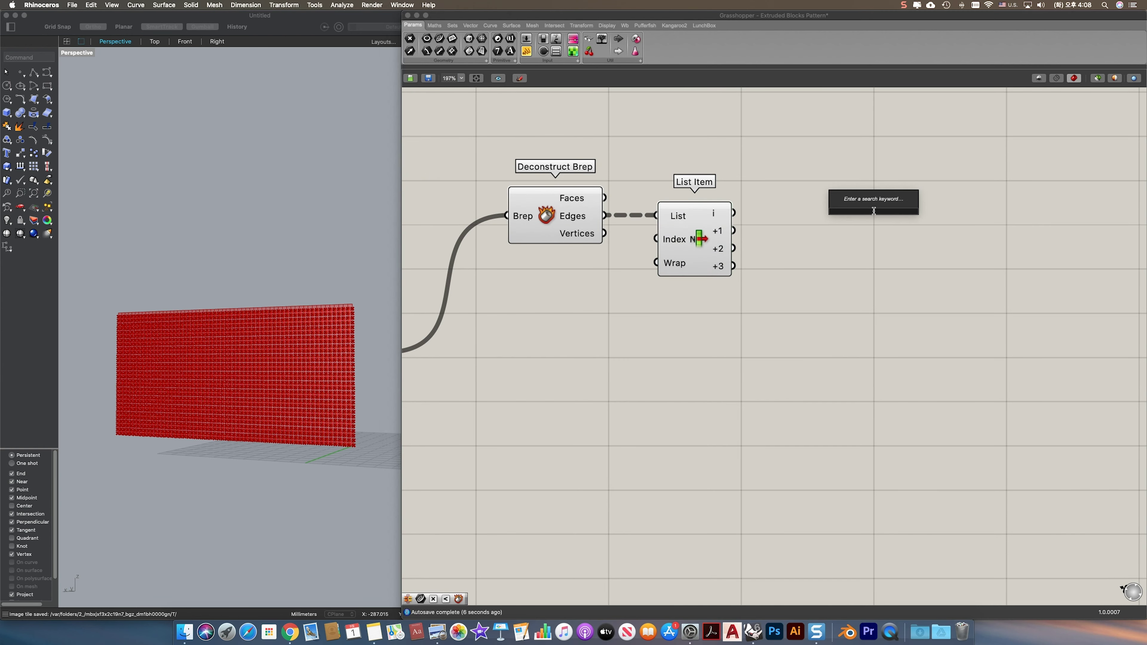
pyautogui.write('cur')
pyautogui.press('Up')
pyautogui.press('Up')
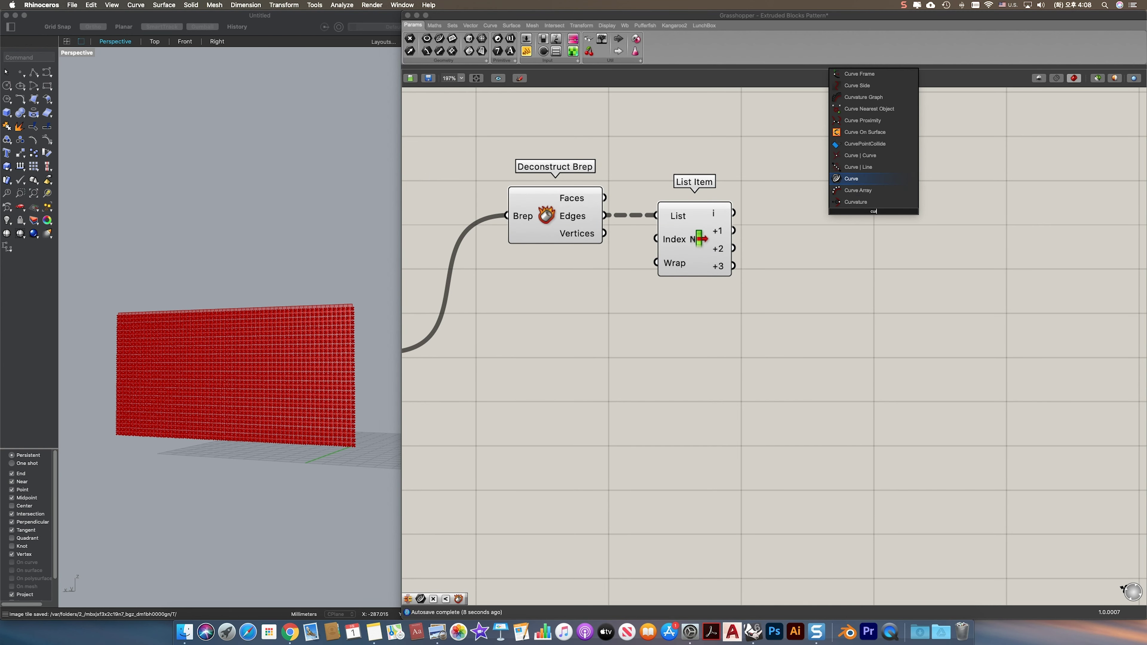
pyautogui.press('Return')
pyautogui.moveTo(875, 205); pyautogui.dragTo(830, 335)
pyautogui.press('super+c')
pyautogui.press('super+v')
pyautogui.press('super+v')
pyautogui.press('super+v')
# Step: Connect List Item's outputs i, +1, +3 and +2 to the four Curve parameters in order from the uppermost to the lowest
pyautogui.moveTo(736, 214); pyautogui.dragTo(832, 172)
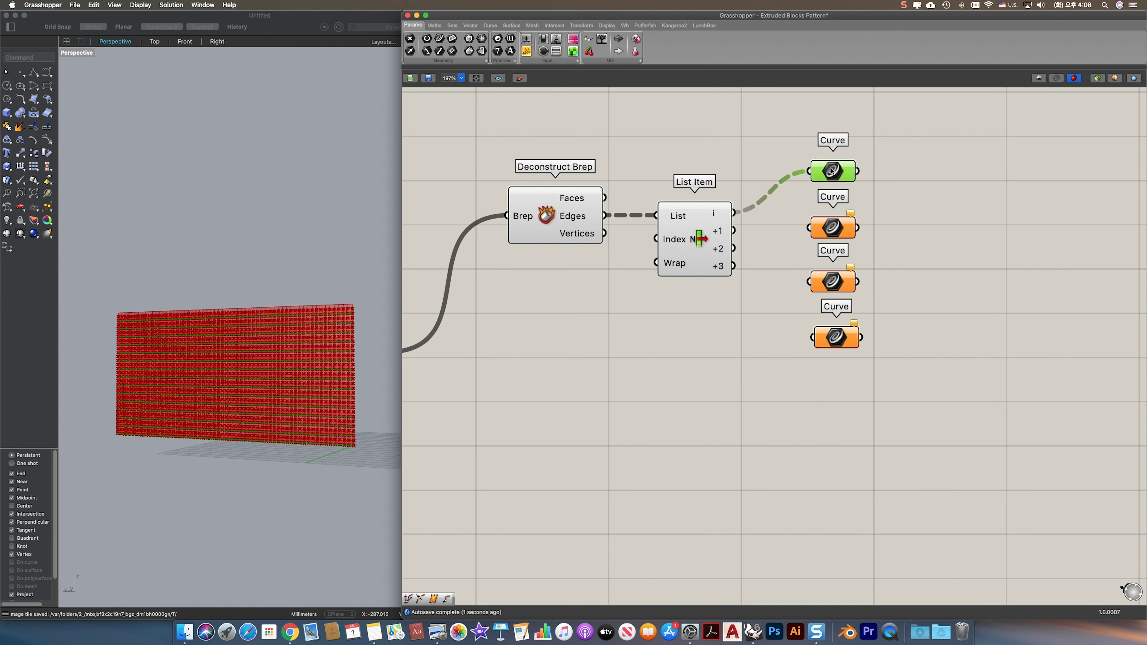
pyautogui.moveTo(740, 251); pyautogui.dragTo(811, 282)
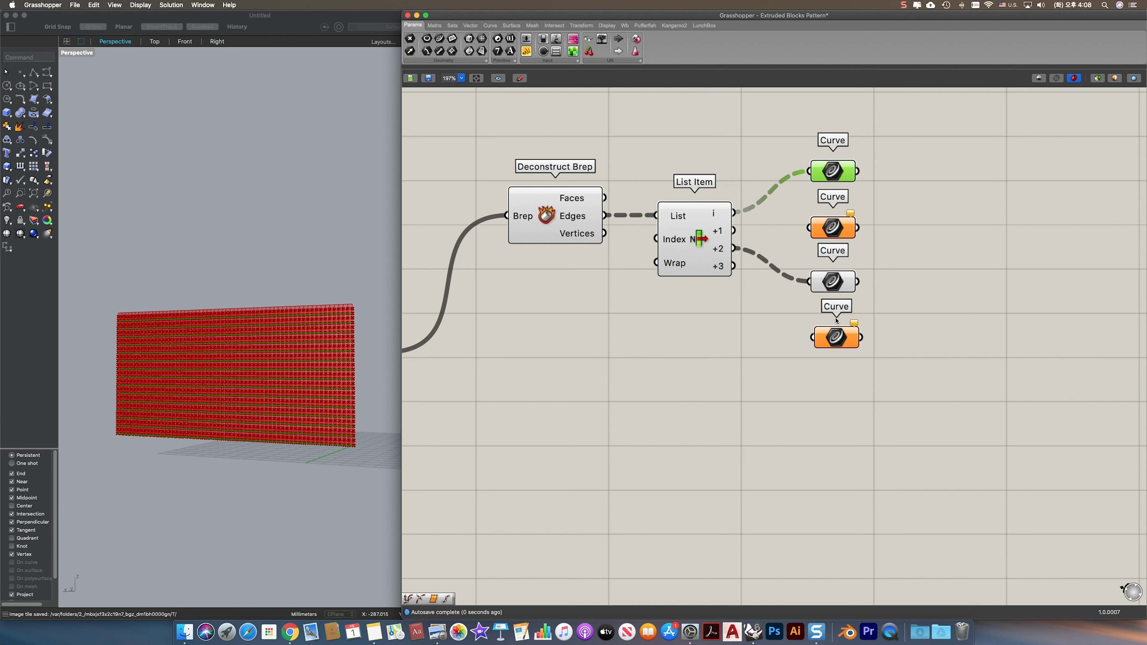
pyautogui.moveTo(734, 230); pyautogui.dragTo(808, 228)
pyautogui.moveTo(828, 277)
pyautogui.mouseDown()
pyautogui.moveTo(829, 360)
pyautogui.moveTo(811, 271)
pyautogui.mouseUp()
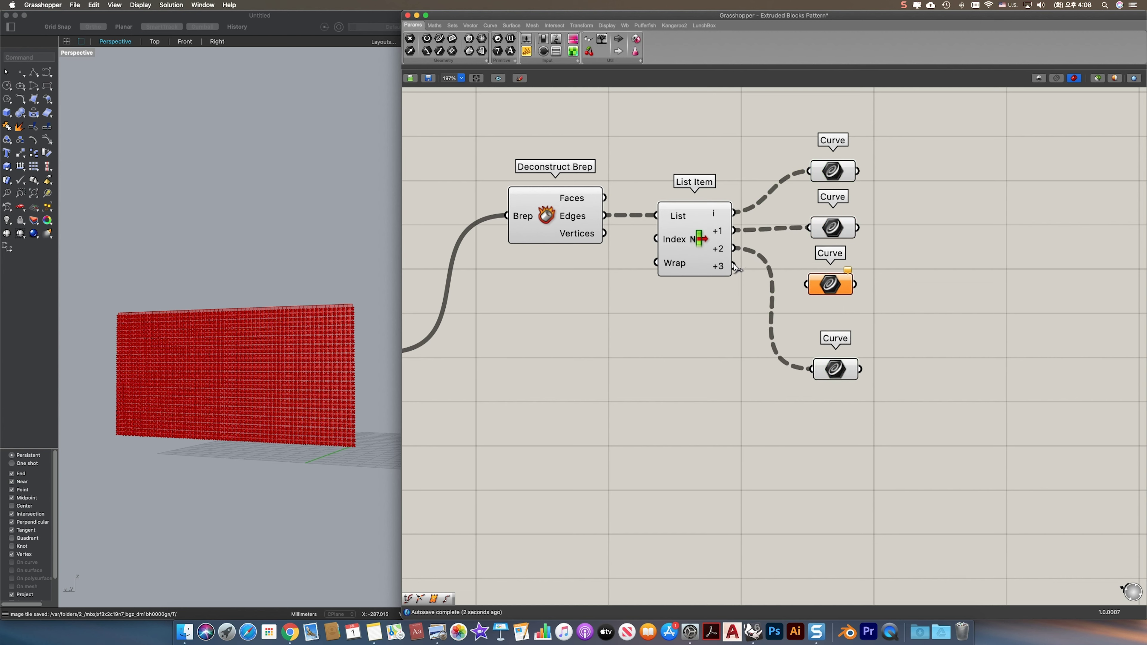
pyautogui.moveTo(735, 266); pyautogui.dragTo(832, 287)
# Step: Select the Curve parameters one after another to examine which panel edge each one holds in the enlarged Perspective view
pyautogui.click(837, 166)
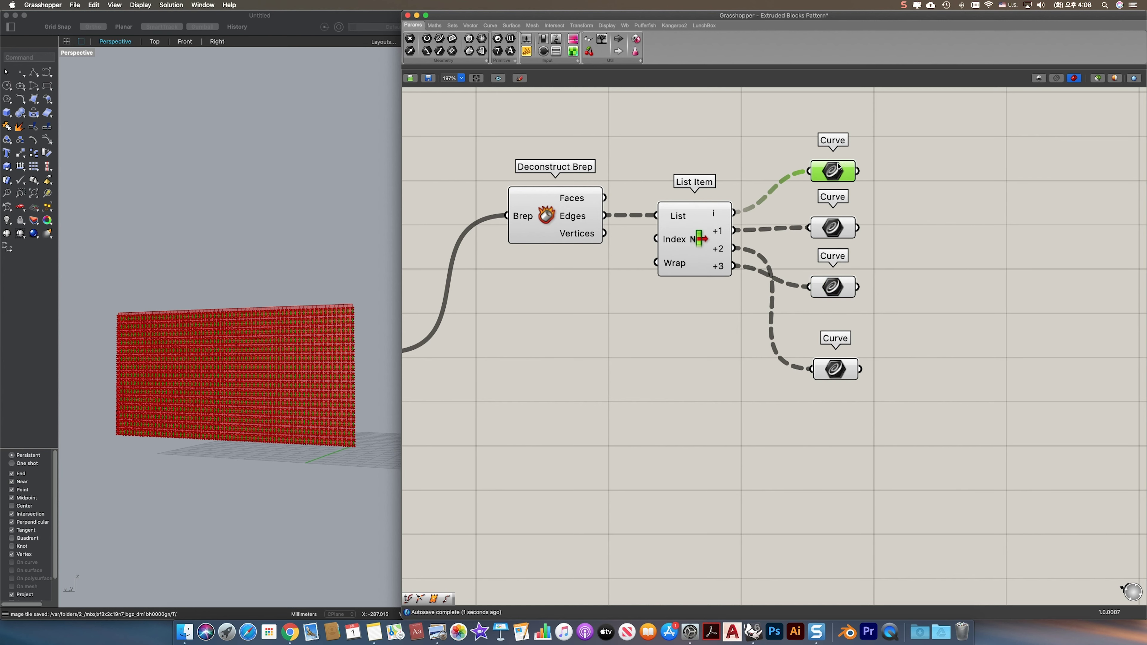
pyautogui.scroll(5, 324, 316)
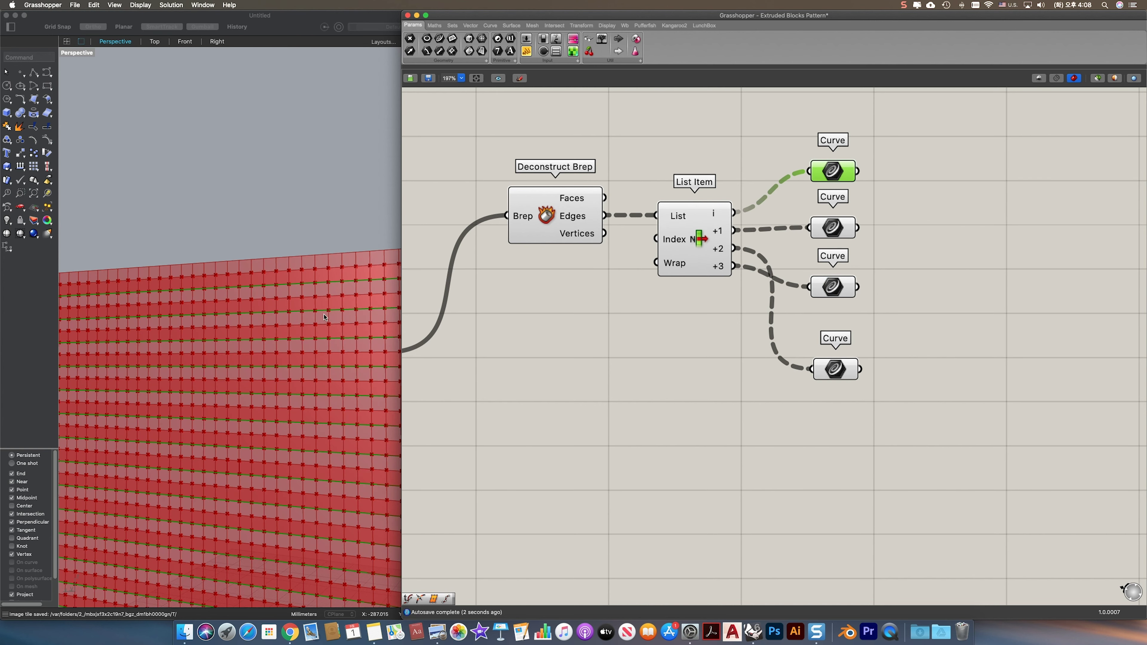
pyautogui.click(837, 371)
pyautogui.click(840, 229)
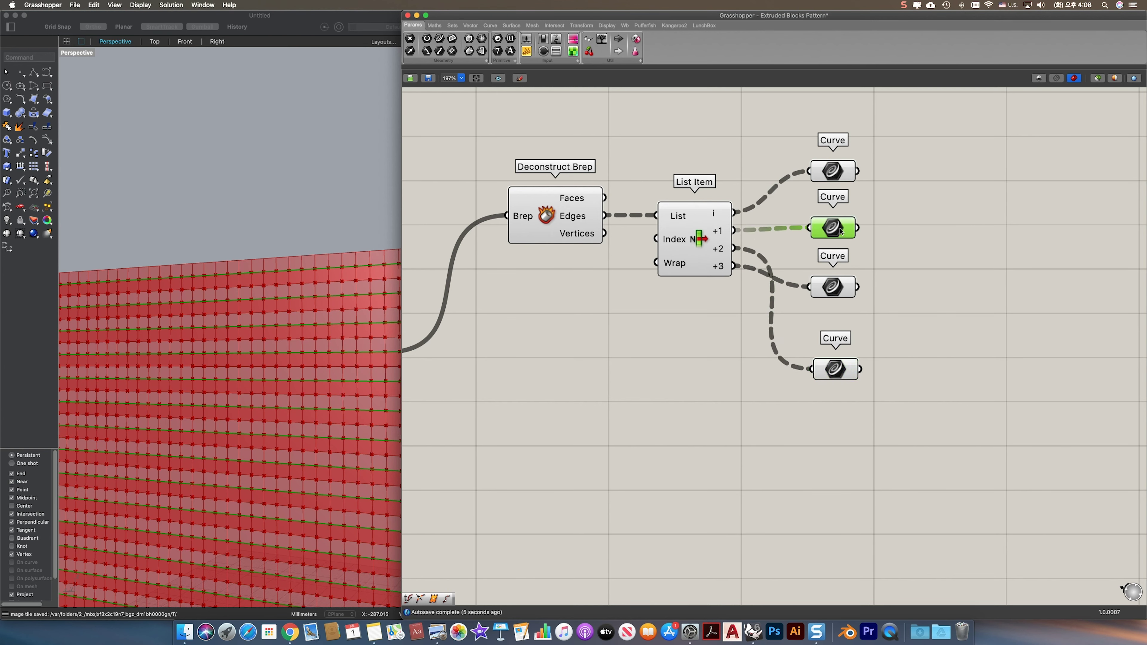
pyautogui.click(836, 285)
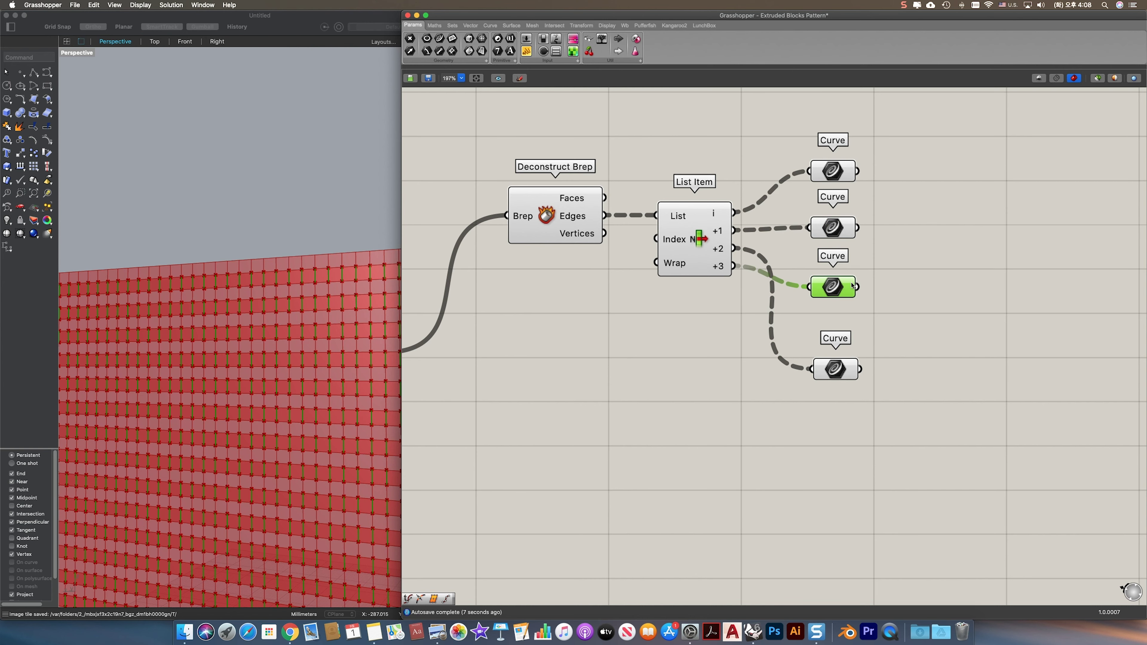
pyautogui.click(888, 279)
# Step: Add a Point On Curve component and place it beside the uppermost Curve parameter
pyautogui.moveTo(919, 271); pyautogui.dragTo(798, 266, button='right')
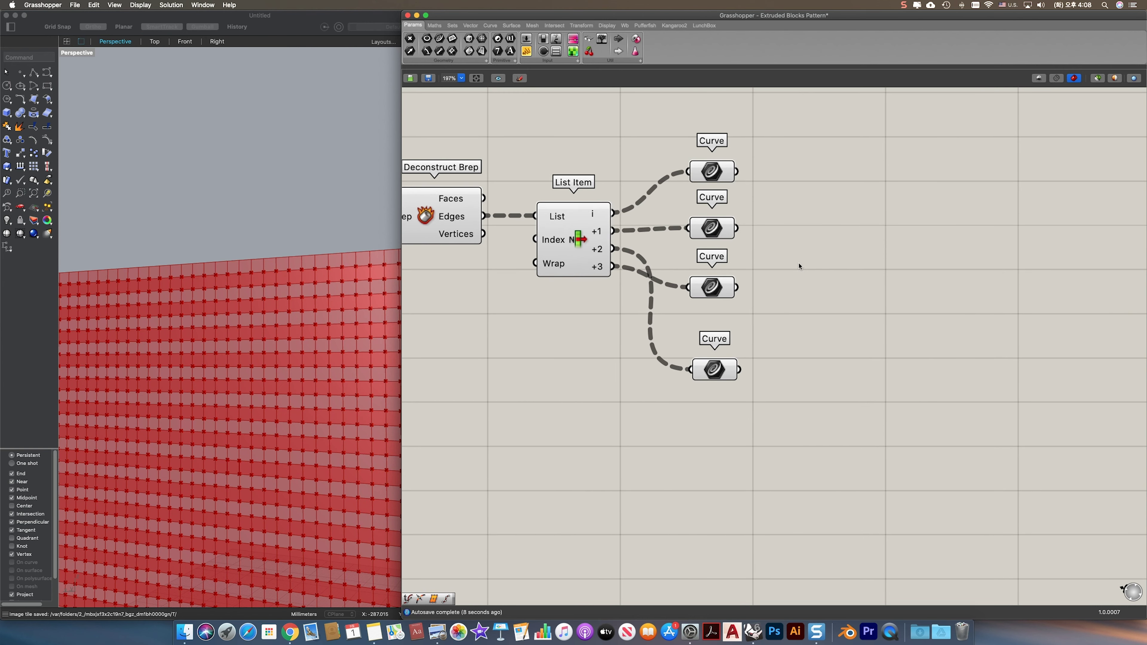
pyautogui.doubleClick(828, 217)
pyautogui.write('point on')
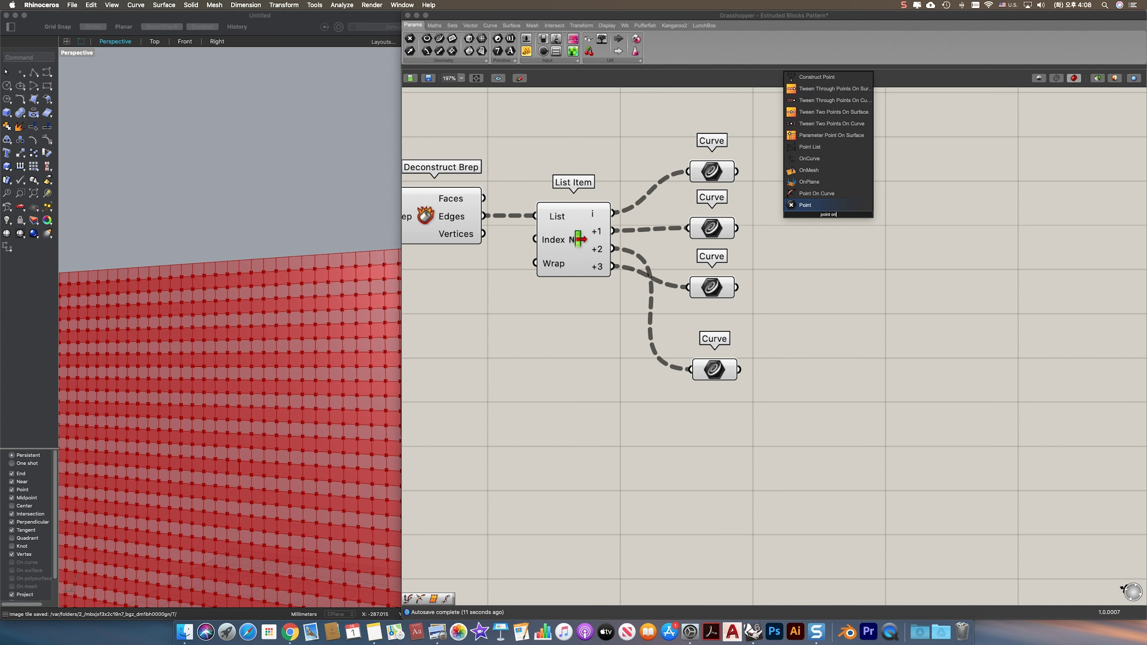
pyautogui.press('Up')
pyautogui.press('Return')
pyautogui.moveTo(815, 233); pyautogui.dragTo(713, 246, button='right')
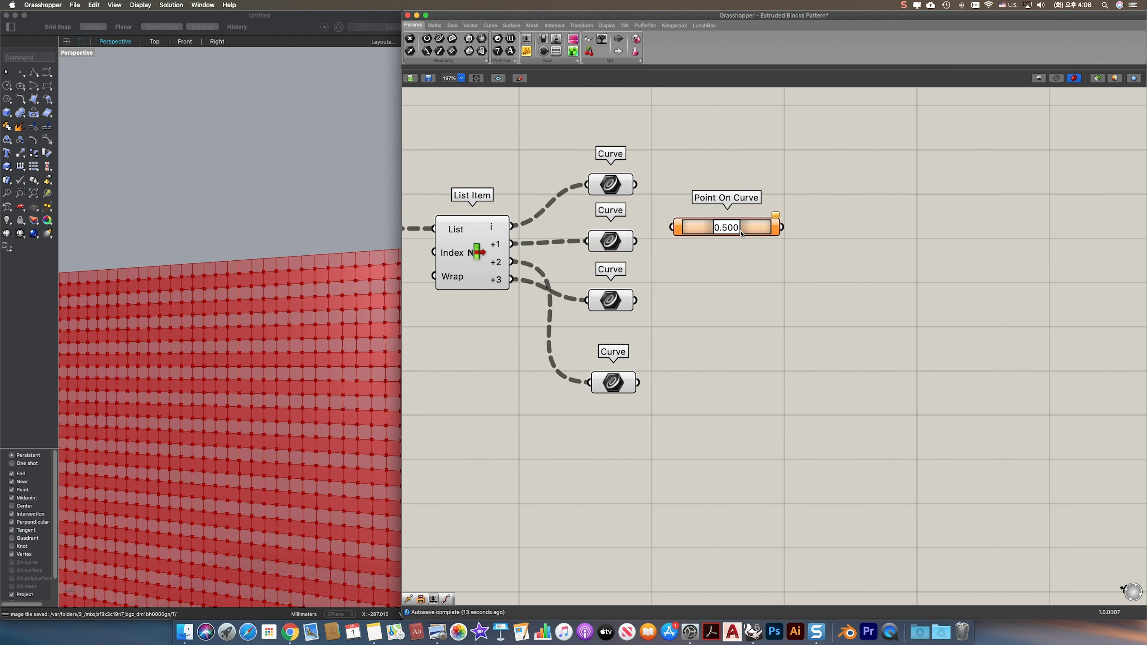
pyautogui.moveTo(751, 231); pyautogui.dragTo(800, 189)
# Step: Add a Move component beside Point On Curve
pyautogui.doubleClick(923, 191)
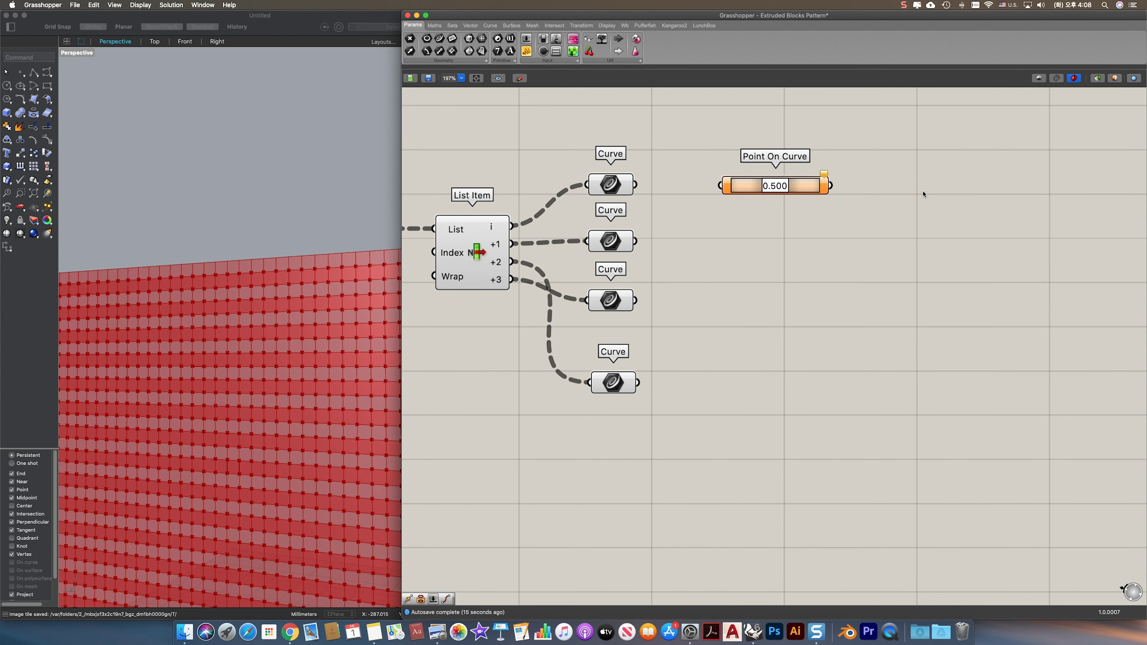
pyautogui.write('move')
pyautogui.press('Return')
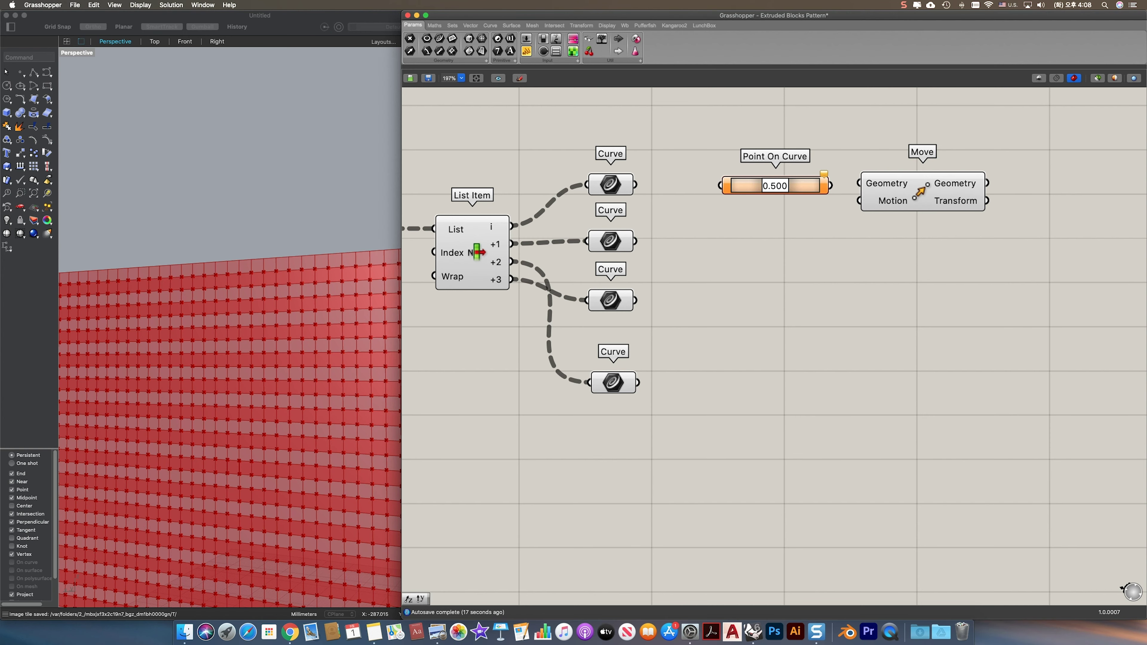
# Step: Wire the uppermost Curve through Point On Curve into Move's Geometry input, then duplicate the Point On Curve and Move pair below
pyautogui.moveTo(833, 192); pyautogui.dragTo(861, 183)
pyautogui.moveTo(921, 194); pyautogui.dragTo(1034, 197)
pyautogui.moveTo(1038, 239); pyautogui.dragTo(752, 398)
pyautogui.press('super+c')
pyautogui.press('super+v')
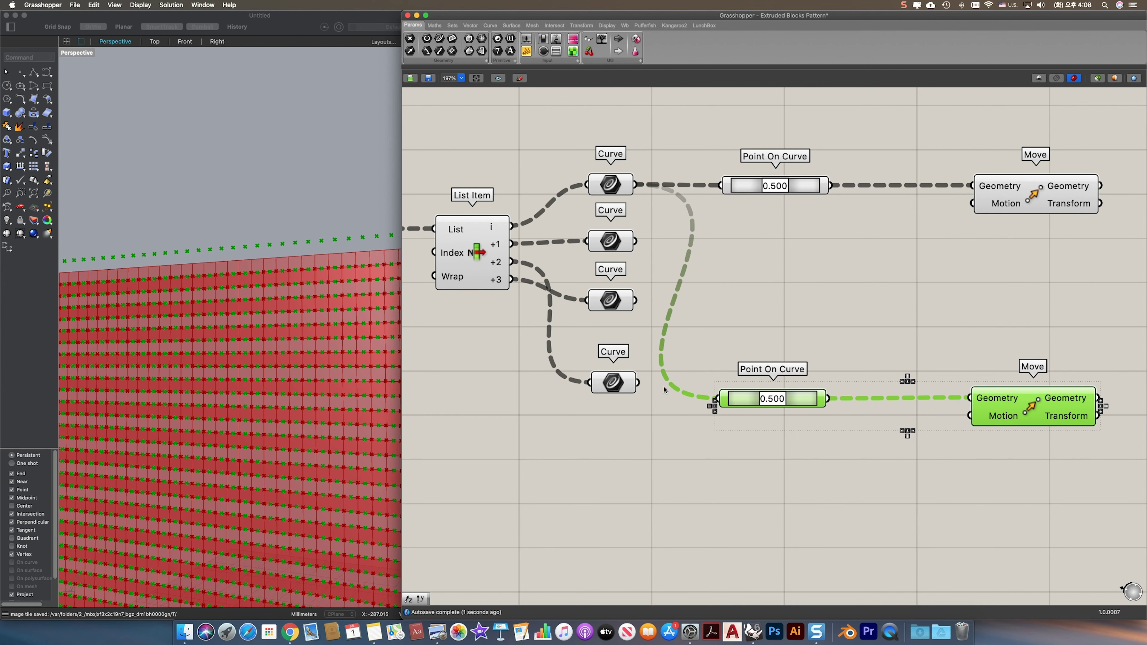
# Step: Connect the lowest Curve parameter to the duplicated Point On Curve and reposition the duplicated pair beside it
pyautogui.moveTo(649, 385); pyautogui.dragTo(715, 399)
pyautogui.moveTo(1029, 408); pyautogui.dragTo(1049, 395)
pyautogui.moveTo(1007, 432); pyautogui.dragTo(920, 372, button='right')
pyautogui.click(753, 353)
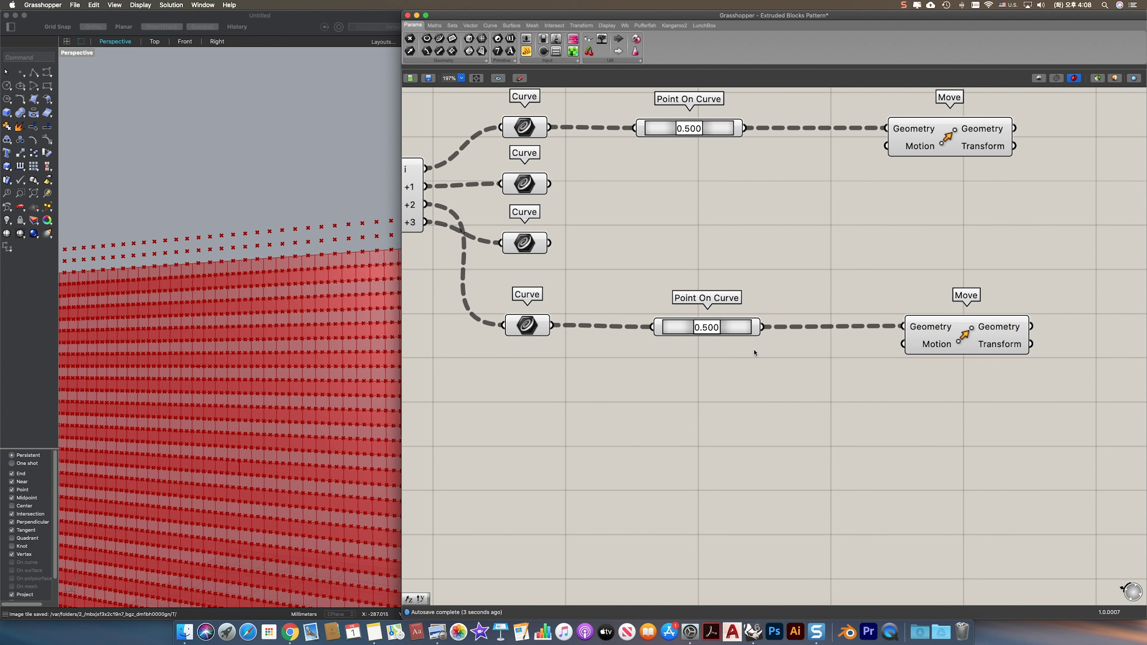
# Step: Add a Unit Y component below the lower Point On Curve and connect its vector to the Motion inputs of both Move components
pyautogui.doubleClick(830, 364)
pyautogui.write('y')
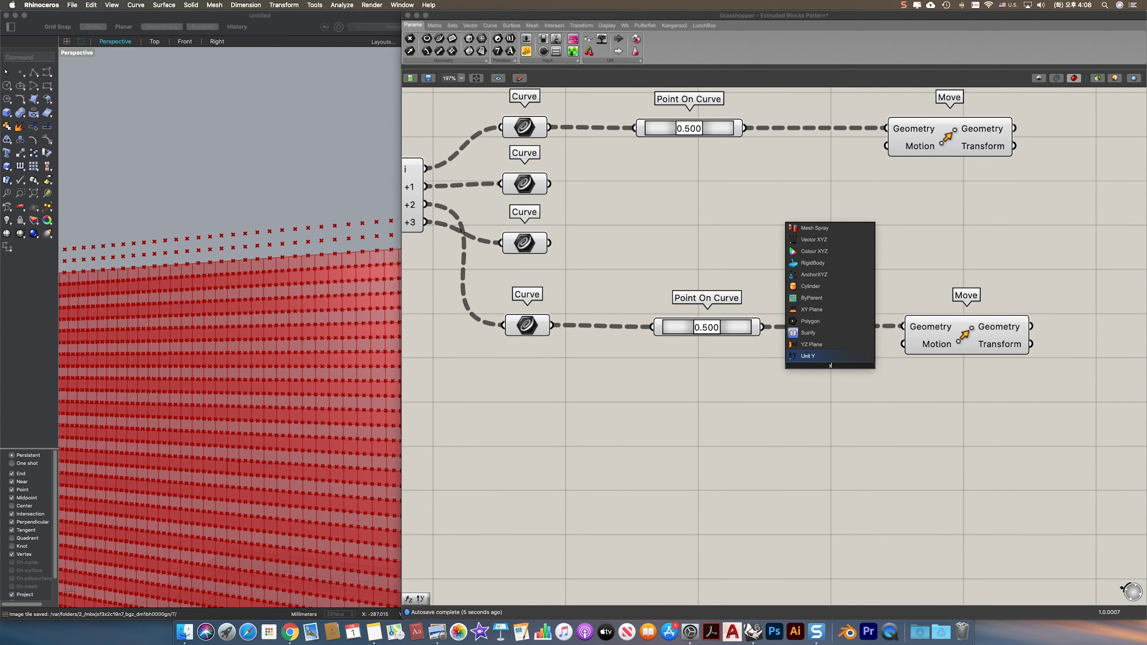
pyautogui.click(830, 358)
pyautogui.moveTo(864, 361); pyautogui.dragTo(825, 395)
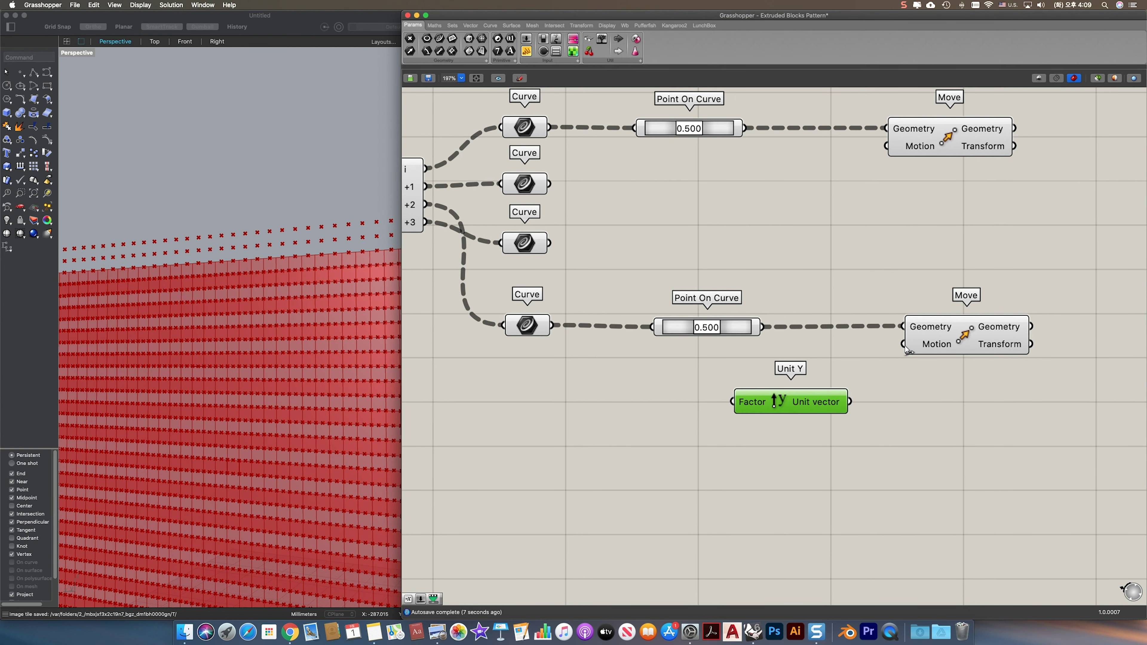
pyautogui.moveTo(905, 347); pyautogui.dragTo(896, 153)
# Step: Add an Area component near the upper Surface parameter and connect that Surface to its Geometry input
pyautogui.moveTo(715, 348); pyautogui.dragTo(807, 284, button='right')
pyautogui.scroll(-1, 721, 338)
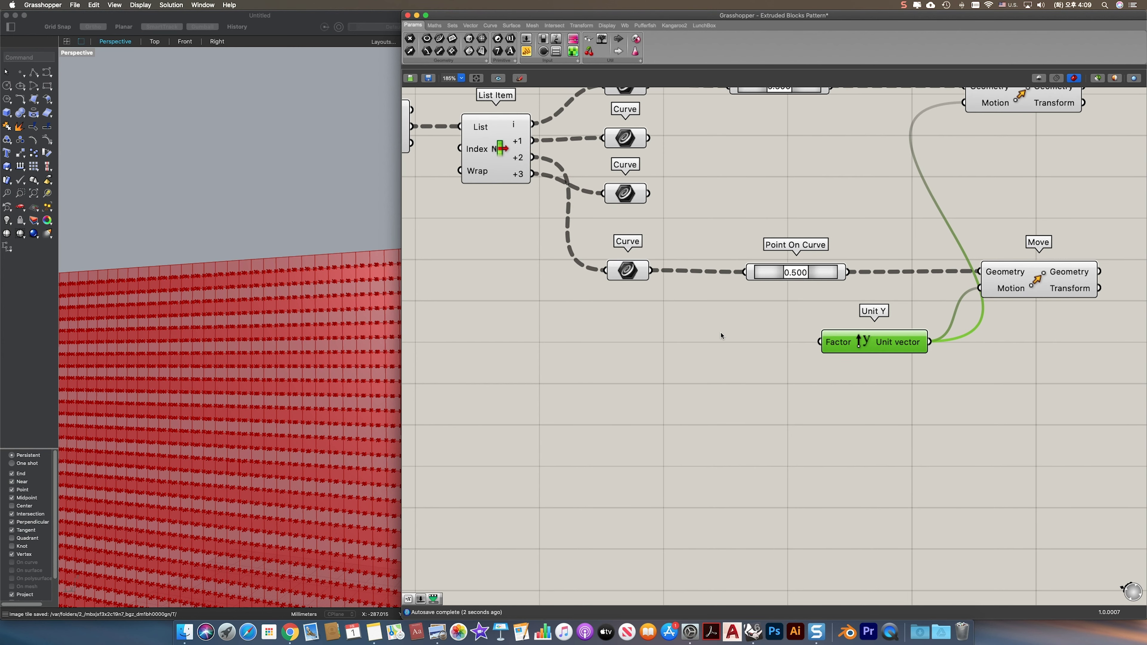
pyautogui.moveTo(721, 335); pyautogui.dragTo(907, 312, button='right')
pyautogui.scroll(-1, 767, 311)
pyautogui.moveTo(522, 338); pyautogui.dragTo(689, 318, button='right')
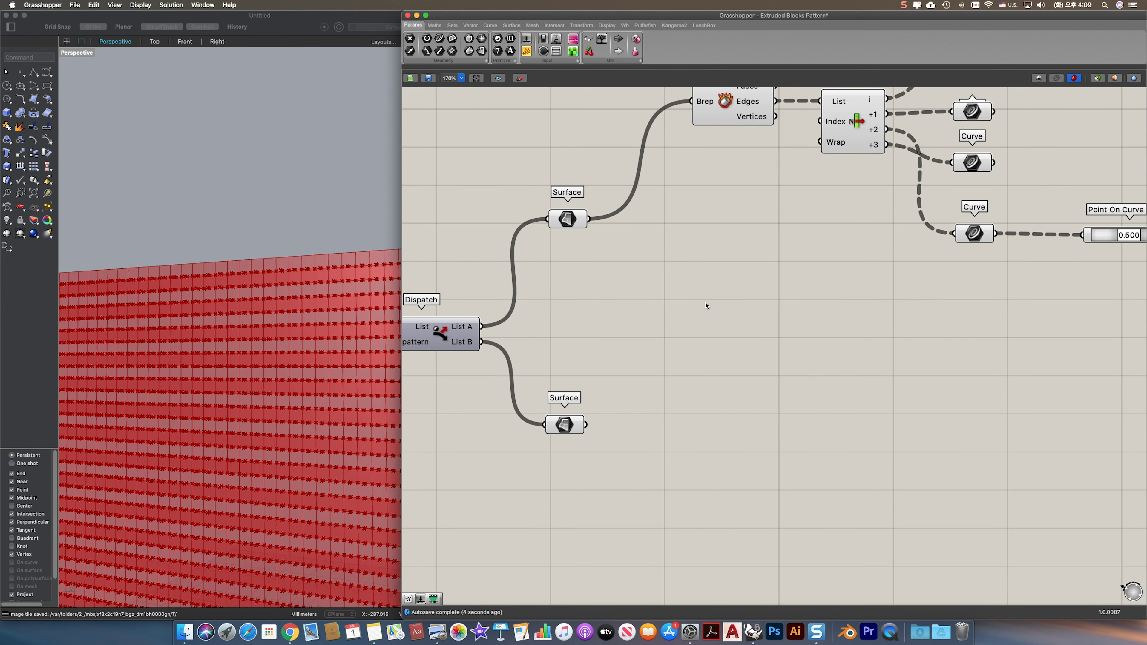
pyautogui.doubleClick(725, 306)
pyautogui.write('area')
pyautogui.press('Return')
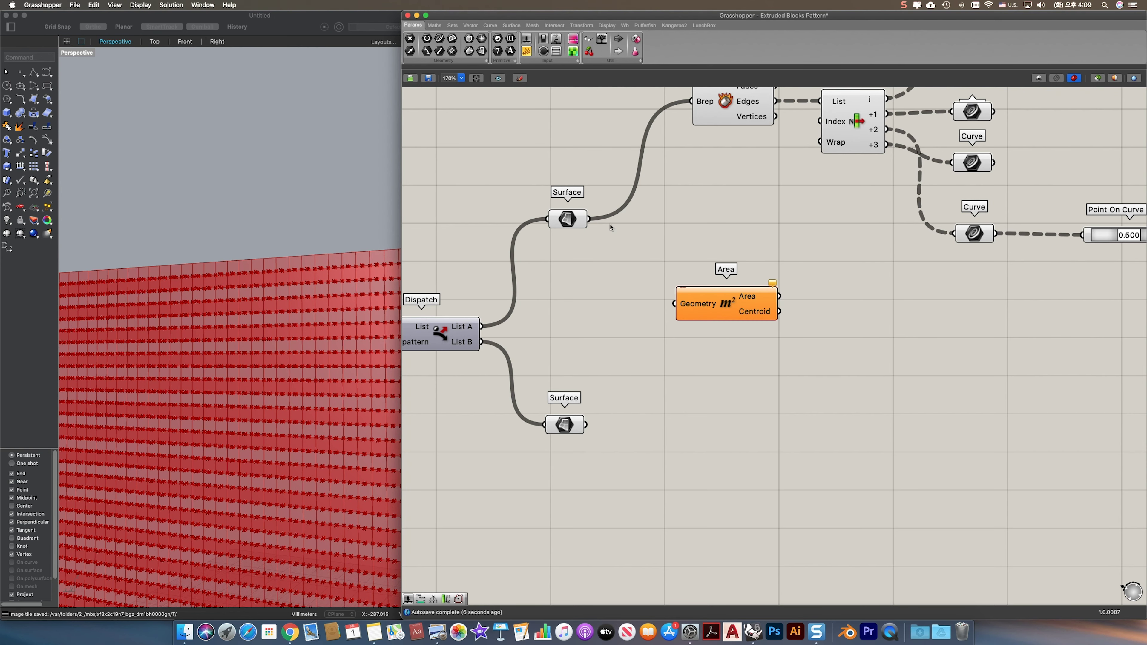
pyautogui.moveTo(589, 219); pyautogui.dragTo(671, 300)
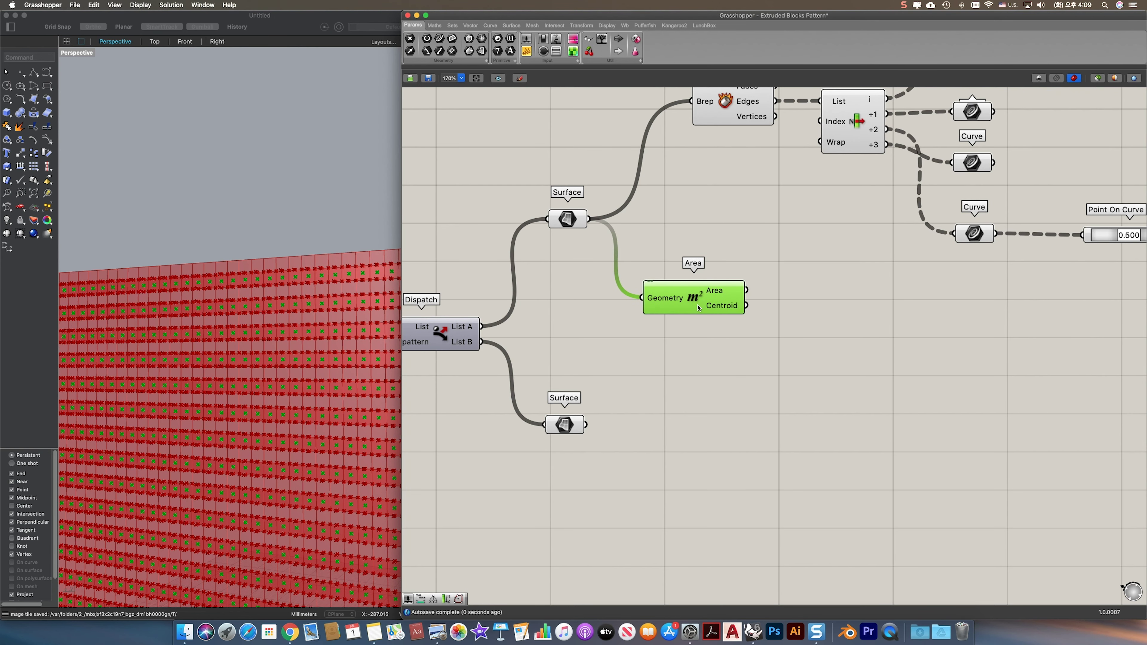
# Step: Add a Deconstruct component beside Area and connect Area's Centroid output to its Point input
pyautogui.doubleClick(784, 315)
pyautogui.write('decons')
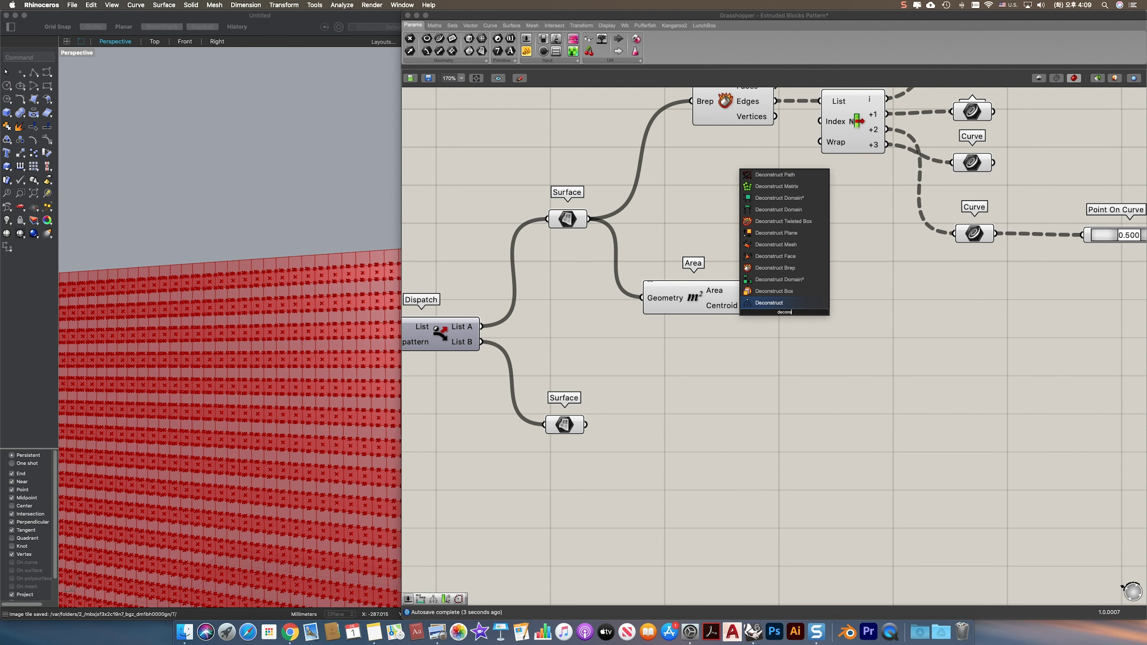
pyautogui.press('Return')
pyautogui.moveTo(781, 313); pyautogui.dragTo(813, 321)
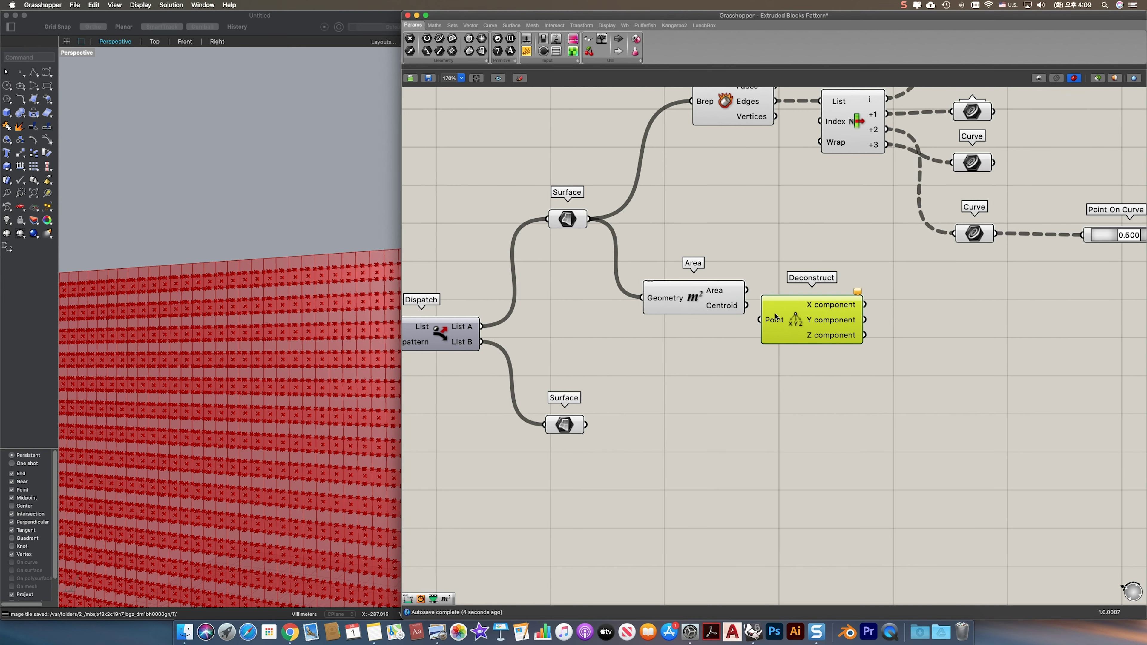
pyautogui.hscroll(10, 807, 326)
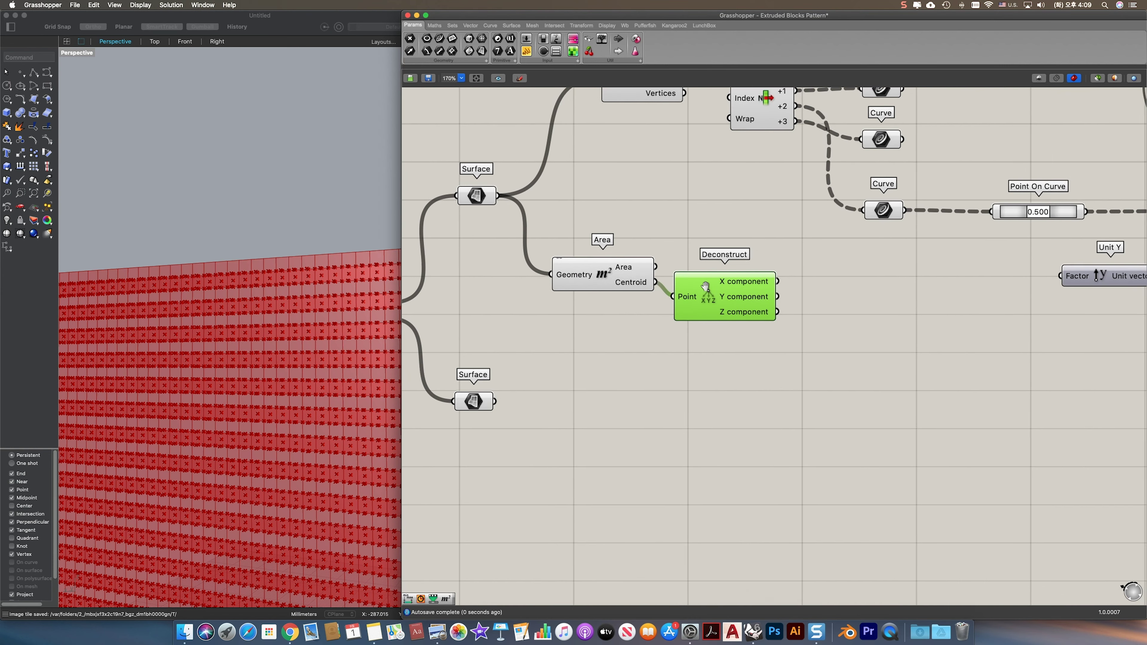
# Step: Add a Remap Numbers component and connect Deconstruct's Z component to its Value input
pyautogui.doubleClick(743, 320)
pyautogui.write('remap')
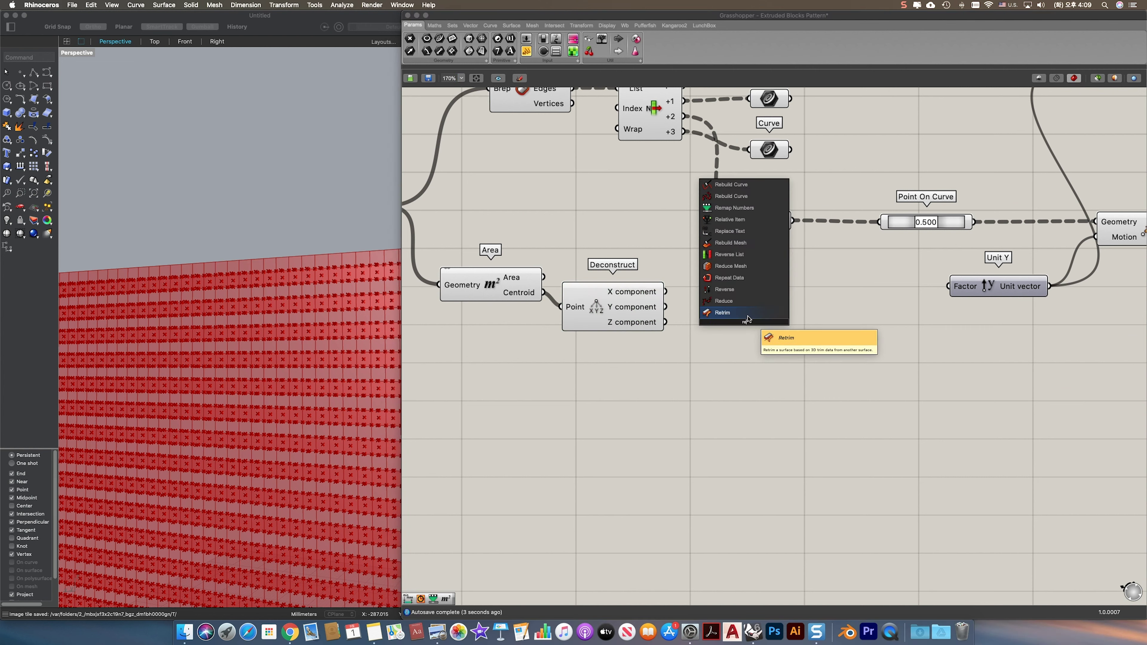
pyautogui.press('Return')
pyautogui.moveTo(665, 321); pyautogui.dragTo(804, 342)
pyautogui.click(701, 357)
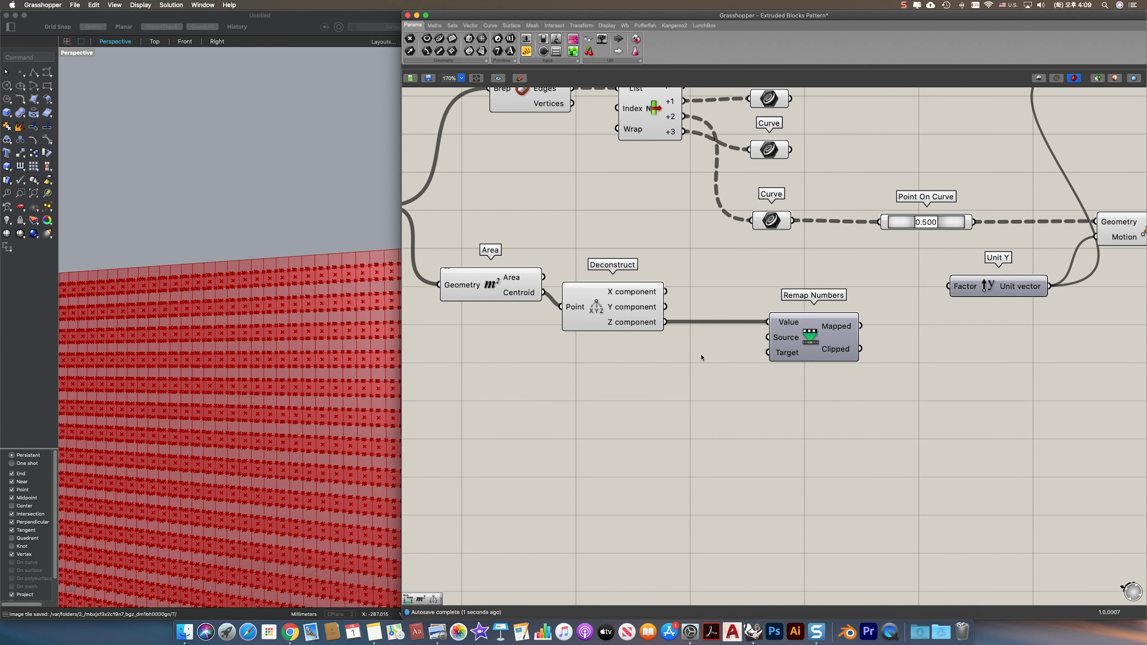
# Step: Add a Bounds component, feed it the Z component, and connect its Domain output to Remap Numbers' Source input
pyautogui.doubleClick(701, 357)
pyautogui.write('bounds')
pyautogui.press('Return')
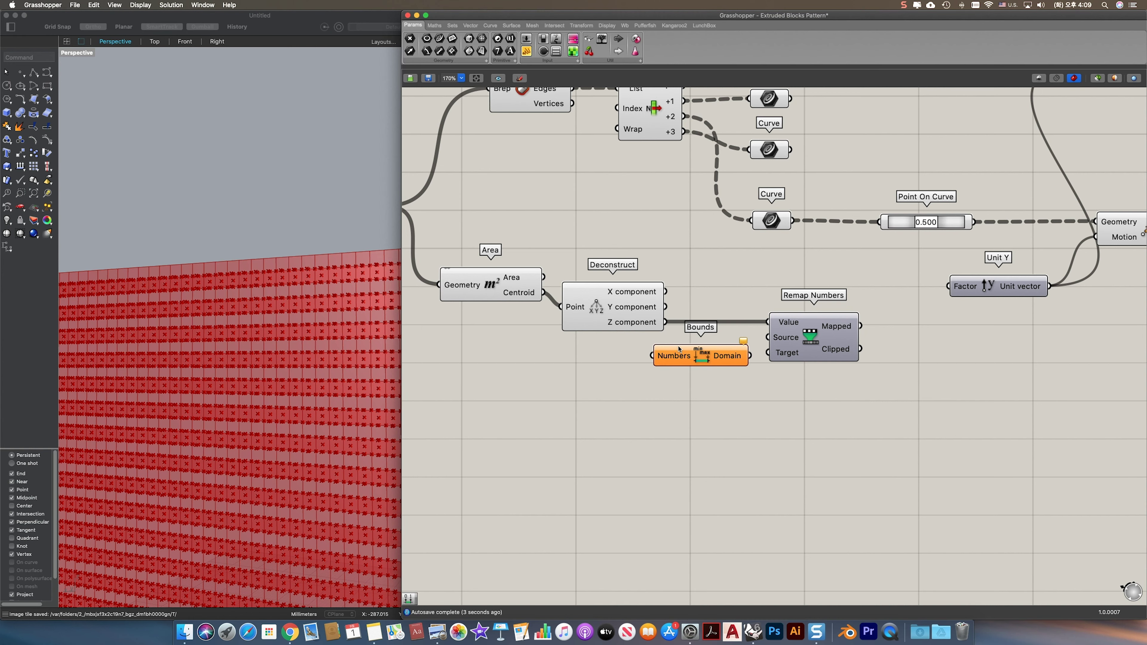
pyautogui.moveTo(665, 323); pyautogui.dragTo(822, 344)
pyautogui.moveTo(729, 363); pyautogui.dragTo(755, 373)
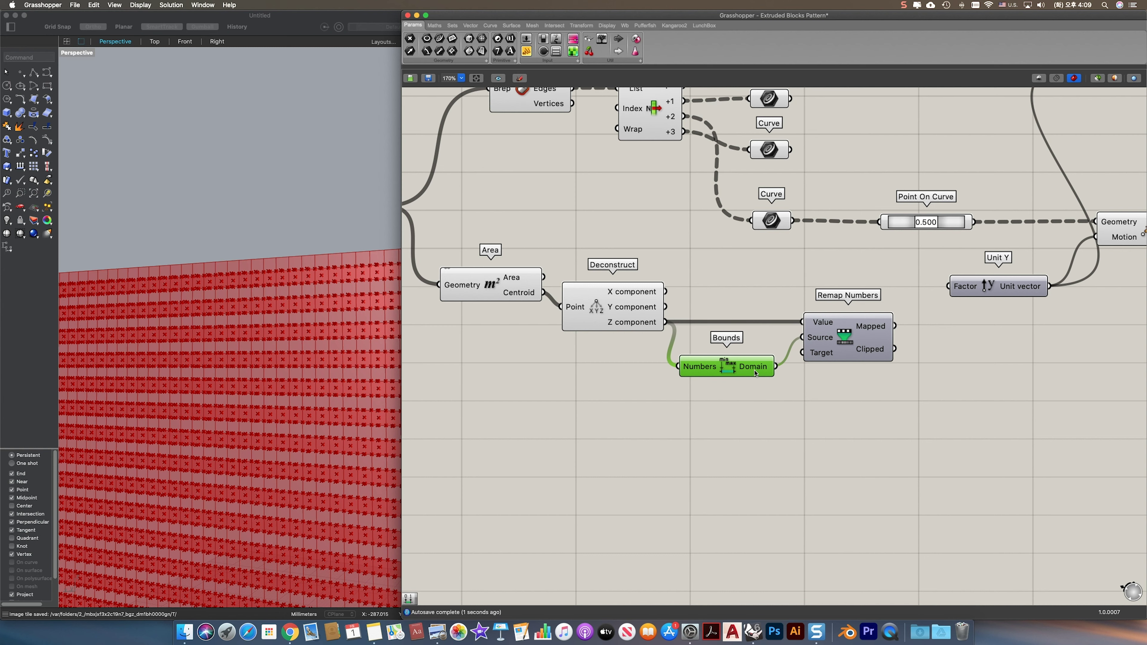
# Step: Add a Construct Domain component below Bounds and connect its Domain output to Remap Numbers' Target input
pyautogui.doubleClick(688, 403)
pyautogui.write('construct do')
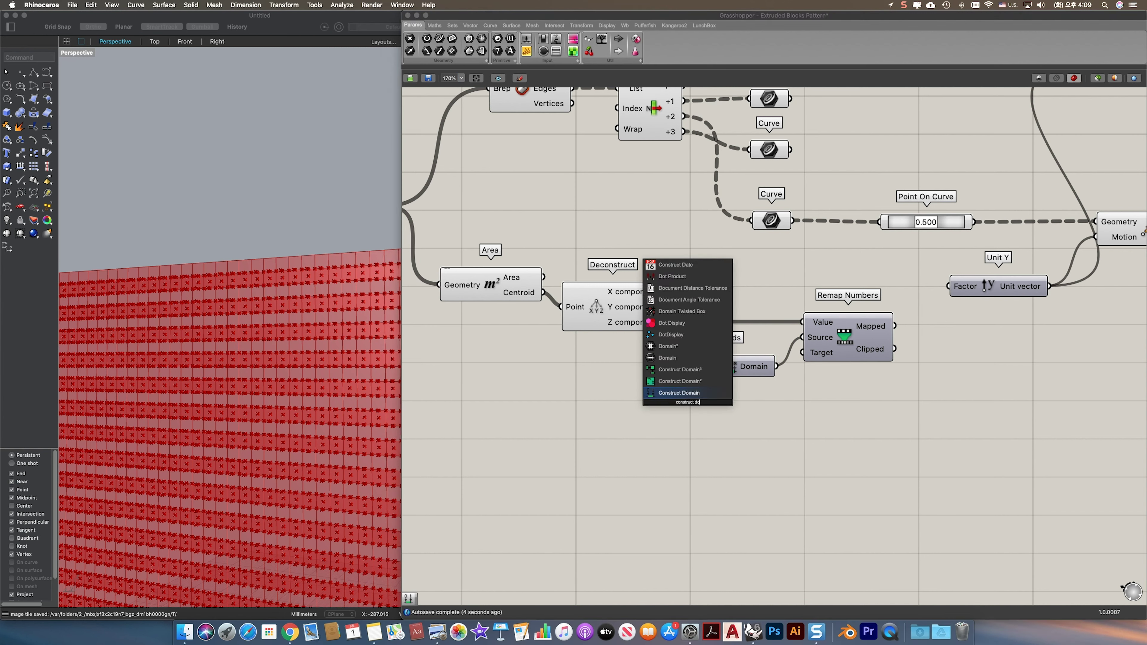
pyautogui.press('Return')
pyautogui.moveTo(714, 415); pyautogui.dragTo(761, 432)
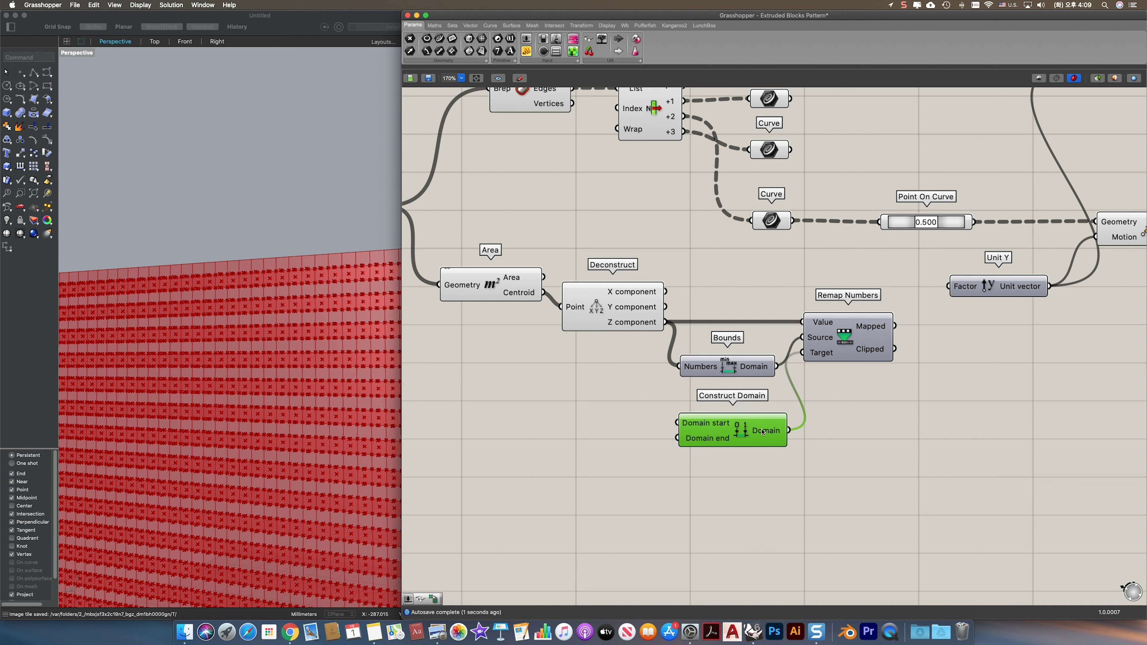
# Step: Add number sliders of 0.5 and 5 and connect them to Construct Domain's Domain start and Domain end
pyautogui.doubleClick(635, 421)
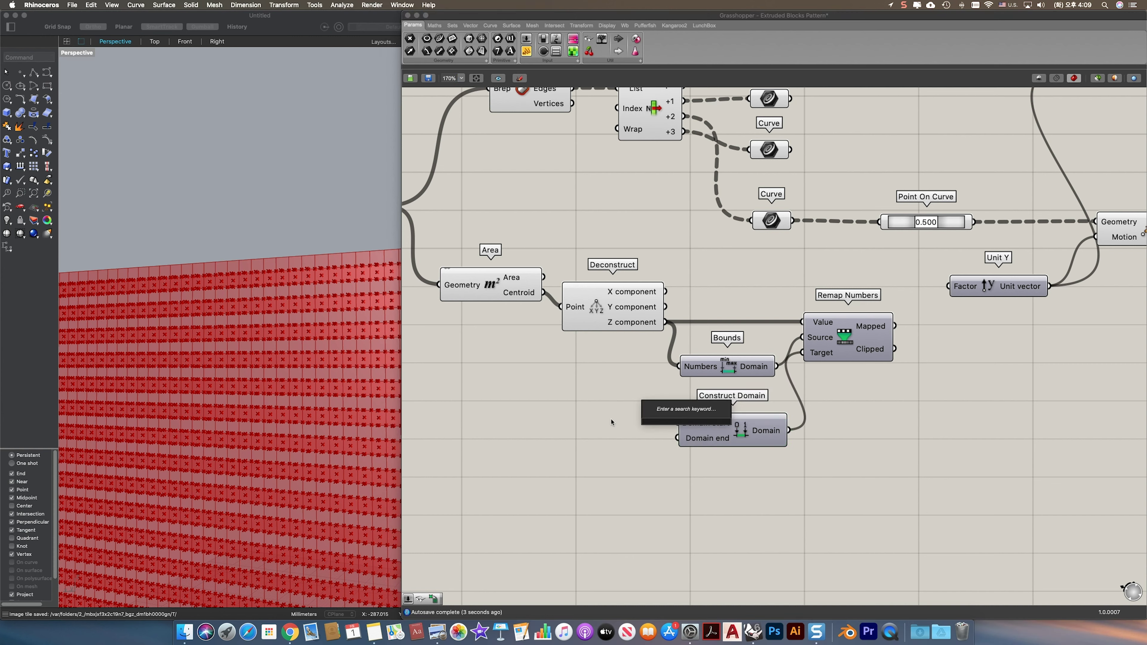
pyautogui.write('0.5')
pyautogui.press('Return')
pyautogui.moveTo(668, 423); pyautogui.dragTo(648, 445)
pyautogui.doubleClick(626, 442)
pyautogui.write('5')
pyautogui.press('Return')
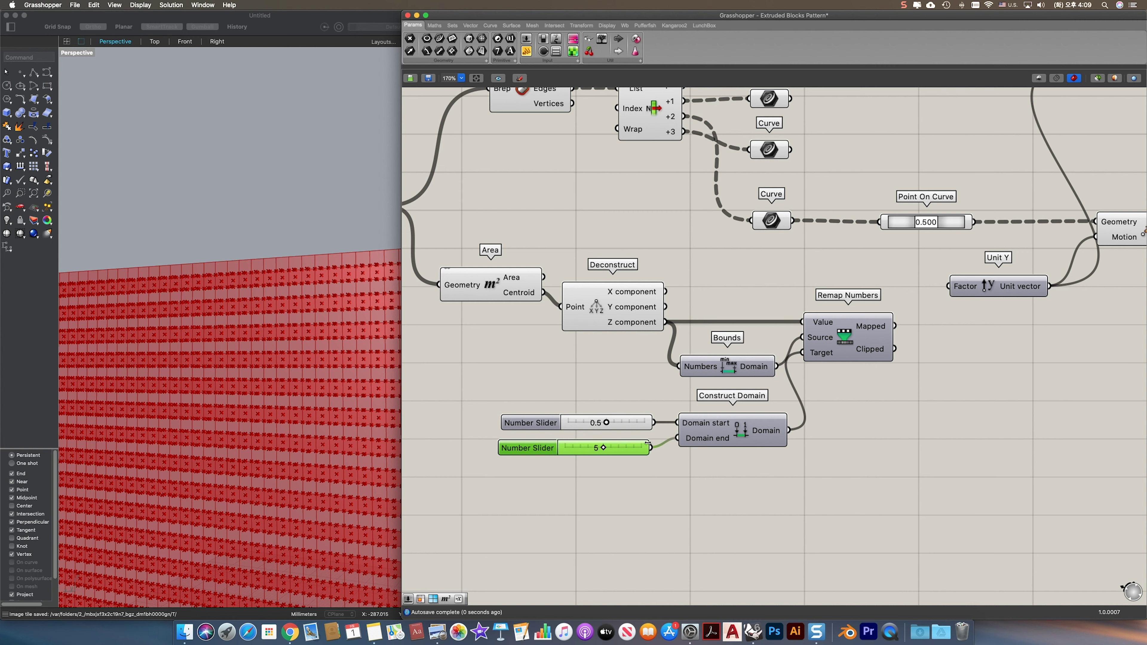
# Step: Graft Remap Numbers' Mapped output and connect it to Unit Y's Factor input
pyautogui.rightClick(884, 327)
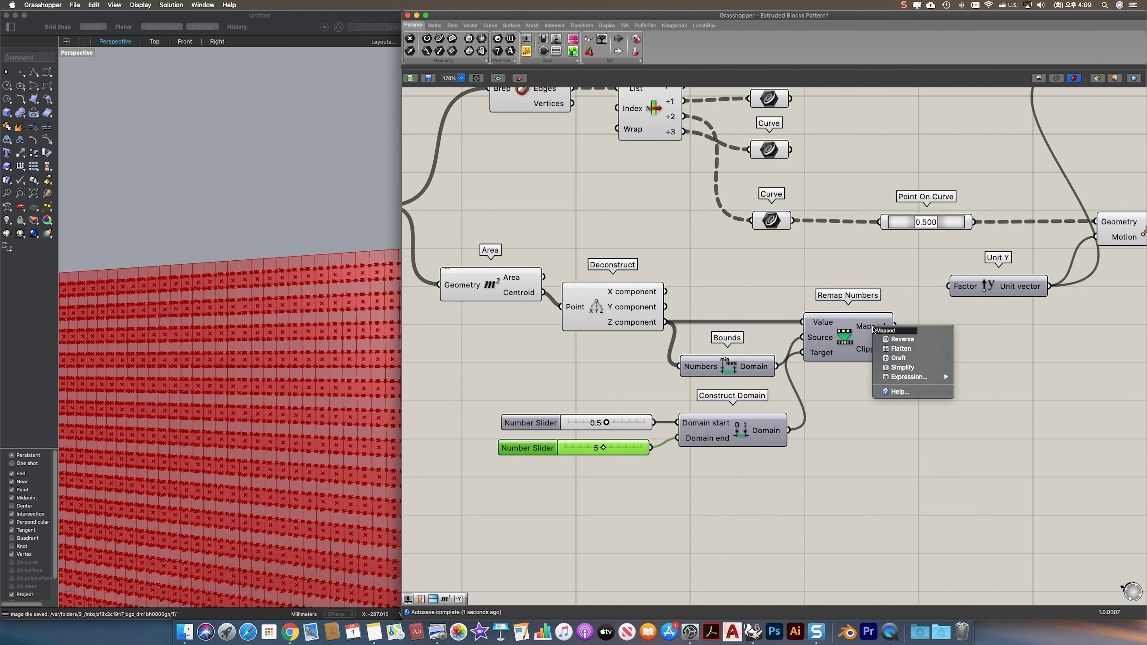
pyautogui.click(899, 359)
pyautogui.moveTo(906, 326); pyautogui.dragTo(951, 287)
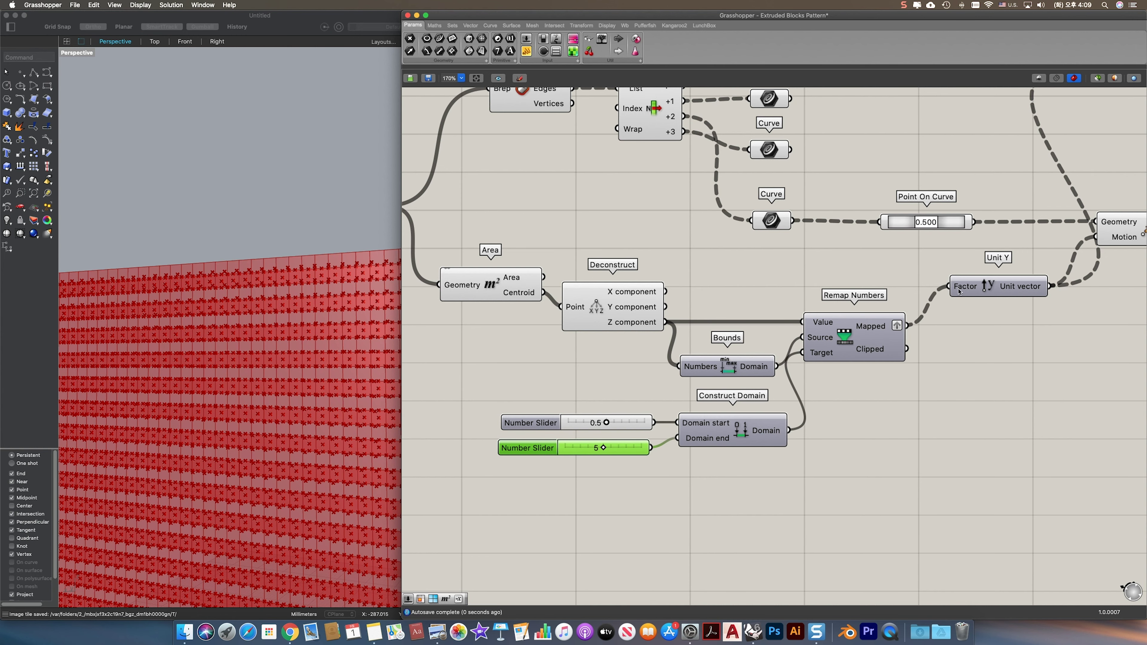
# Step: Add a Line component and connect the upper Move's Geometry to Start Point and the lower Move's Geometry to End Point
pyautogui.moveTo(953, 289); pyautogui.dragTo(907, 317, button='right')
pyautogui.moveTo(1020, 190); pyautogui.dragTo(817, 255, button='right')
pyautogui.doubleClick(1027, 221)
pyautogui.write('line')
pyautogui.press('Return')
pyautogui.moveTo(940, 144); pyautogui.dragTo(982, 213)
pyautogui.moveTo(954, 315); pyautogui.dragTo(982, 228)
pyautogui.click(1038, 220)
# Step: Set the lower Point On Curve parameter to 0.752 while viewing the lines close up in Perspective
pyautogui.scroll(6, 255, 277)
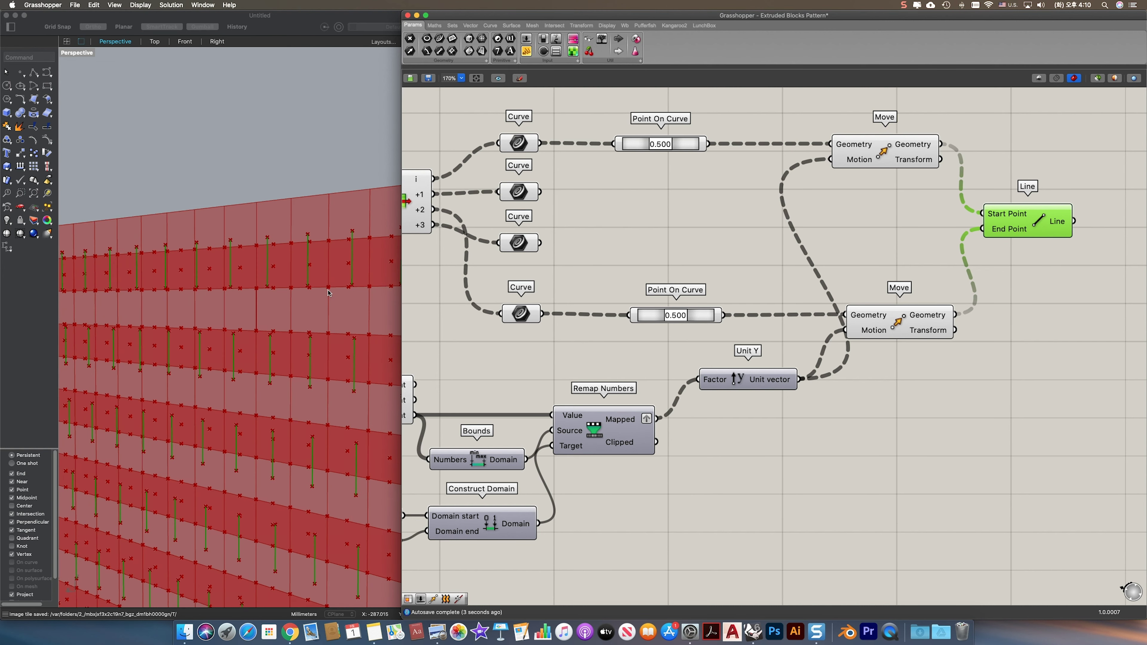
pyautogui.moveTo(256, 277); pyautogui.dragTo(428, 289, button='right')
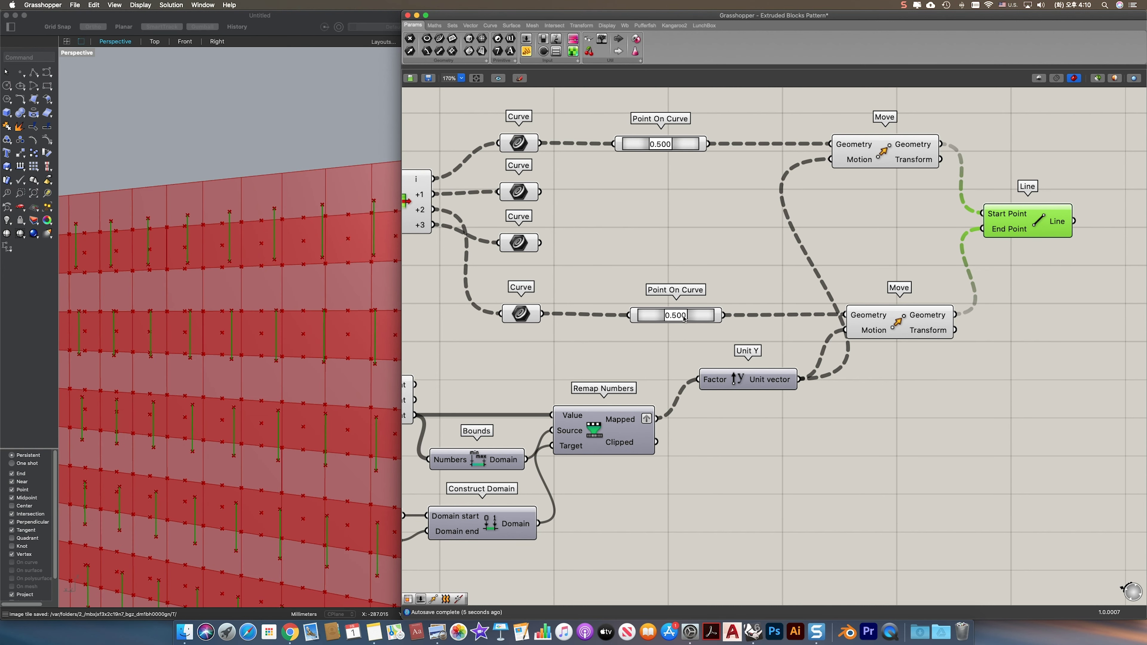
pyautogui.moveTo(677, 317); pyautogui.dragTo(689, 319)
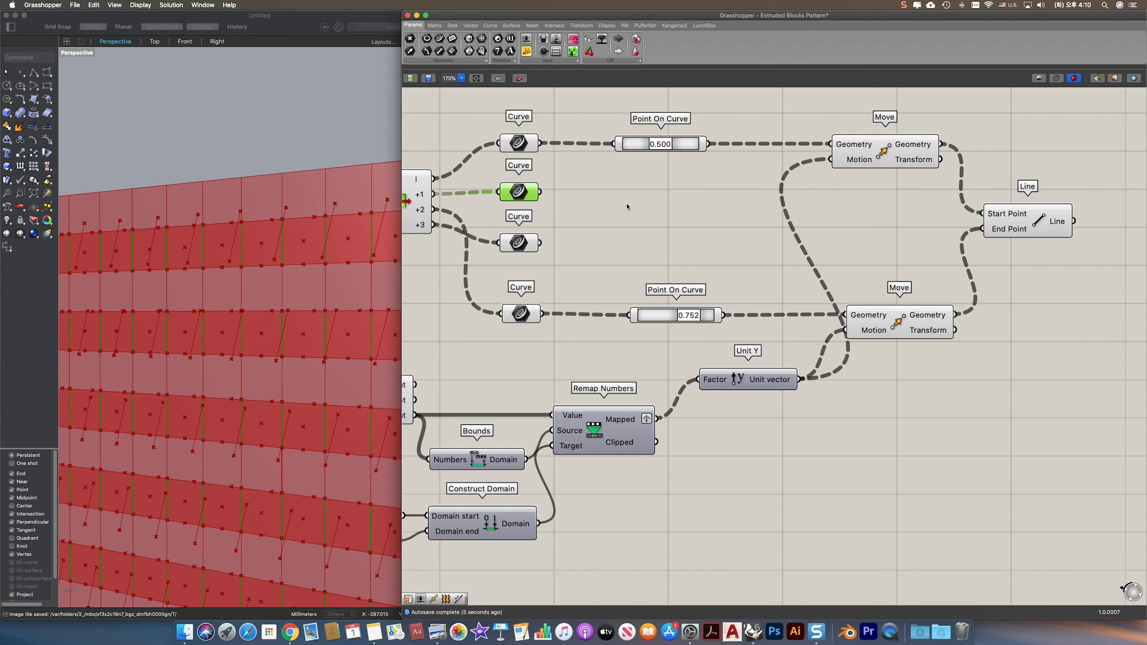
# Step: Relocate the two middle Curve parameters between the Move components and align Line beside the upper Move
pyautogui.moveTo(524, 194); pyautogui.dragTo(883, 235)
pyautogui.moveTo(993, 231); pyautogui.dragTo(1037, 161)
pyautogui.moveTo(524, 251); pyautogui.dragTo(929, 278)
pyautogui.moveTo(872, 234); pyautogui.dragTo(918, 216)
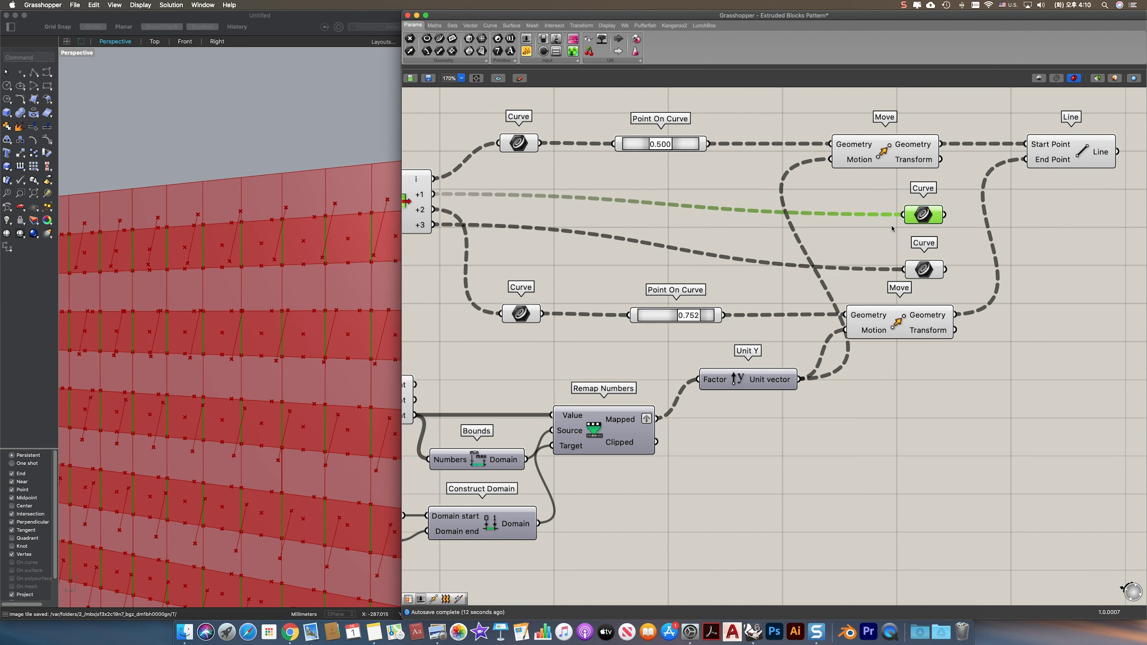
# Step: Add a Loft component and connect the upper middle Curve, the Line and the lower middle Curve to its Curves input
pyautogui.scroll(-5, 295, 316)
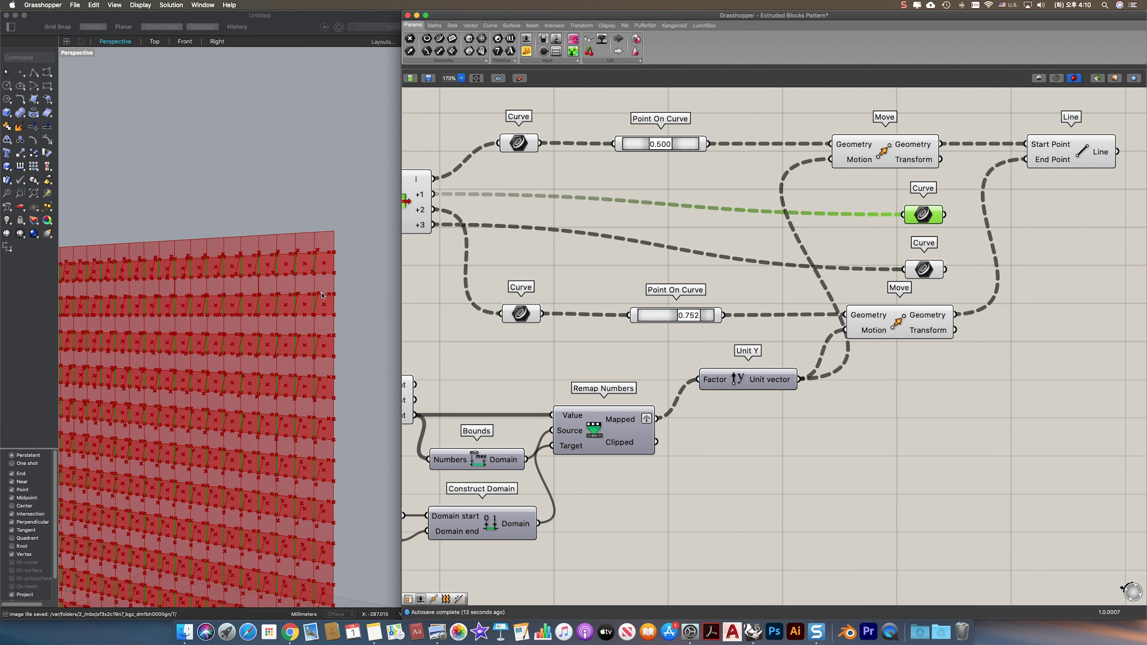
pyautogui.moveTo(811, 222); pyautogui.dragTo(808, 222, button='right')
pyautogui.click(1001, 236)
pyautogui.doubleClick(975, 232)
pyautogui.write('loft')
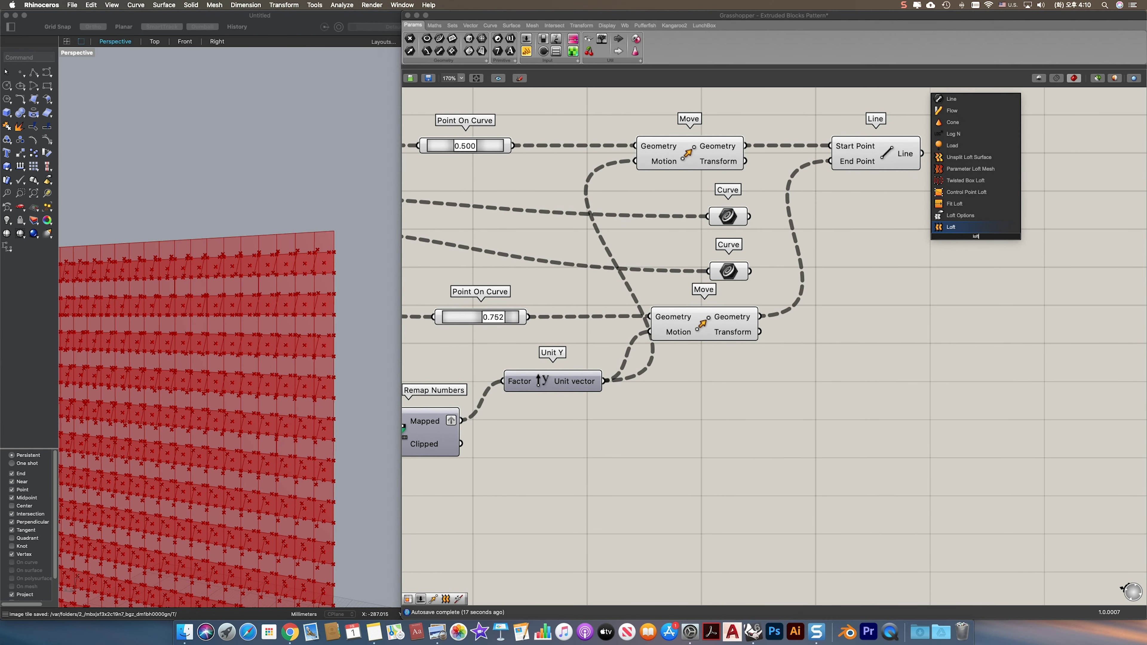
pyautogui.press('Return')
pyautogui.moveTo(749, 216); pyautogui.dragTo(934, 228)
pyautogui.keyDown('shift'); pyautogui.moveTo(922, 155); pyautogui.dragTo(933, 228); pyautogui.keyUp('shift')
pyautogui.moveTo(964, 237); pyautogui.dragTo(1003, 225)
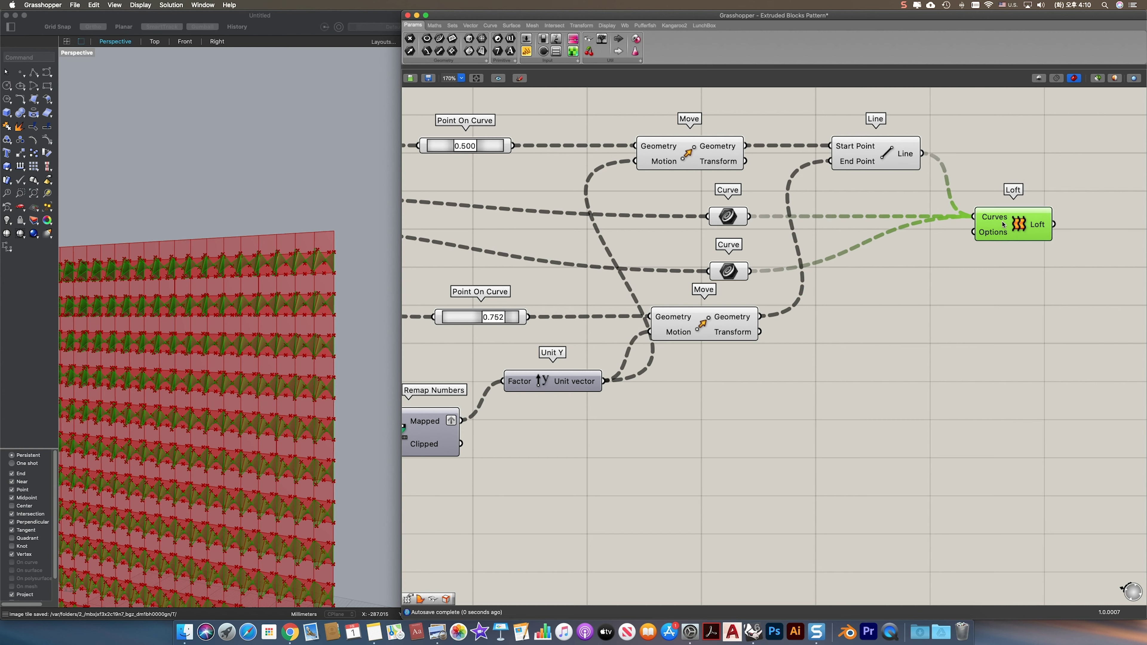
# Step: Add a Loft Options component below Loft and connect it to Loft's Options input
pyautogui.doubleClick(928, 340)
pyautogui.write('loft o')
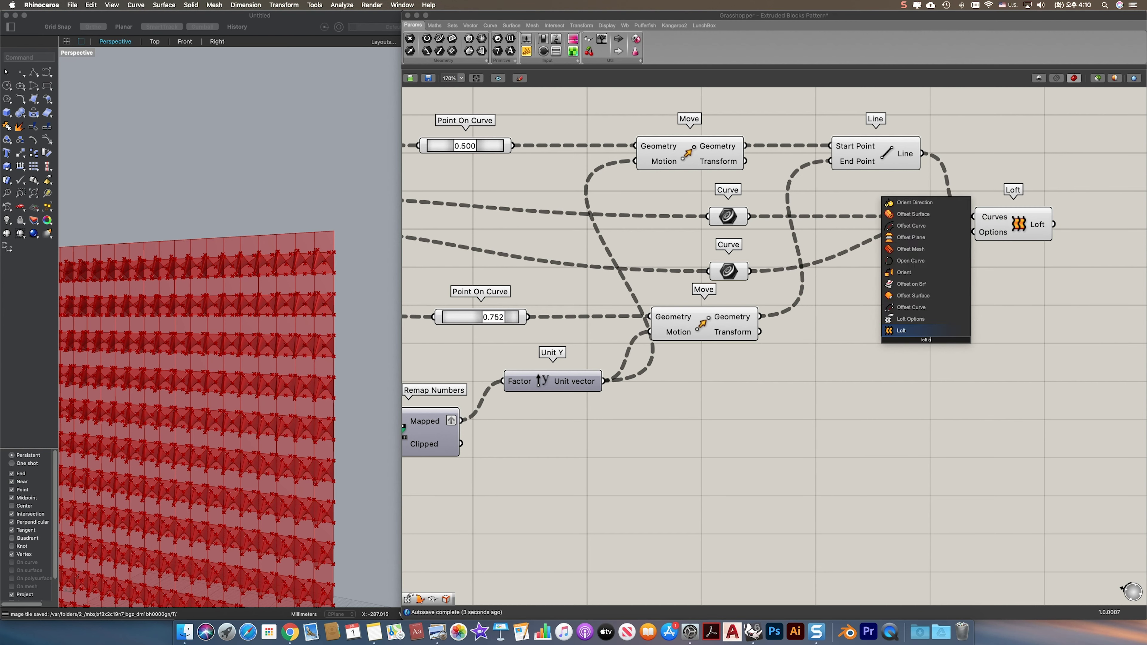
pyautogui.press('Up')
pyautogui.press('Return')
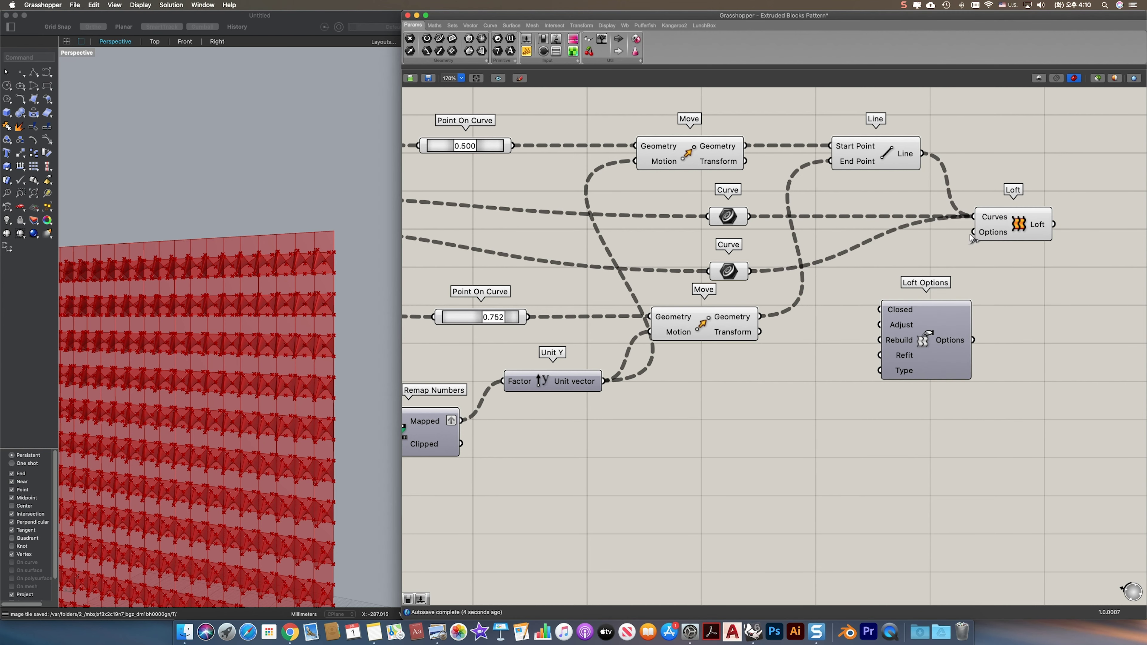
pyautogui.moveTo(973, 232); pyautogui.dragTo(965, 391)
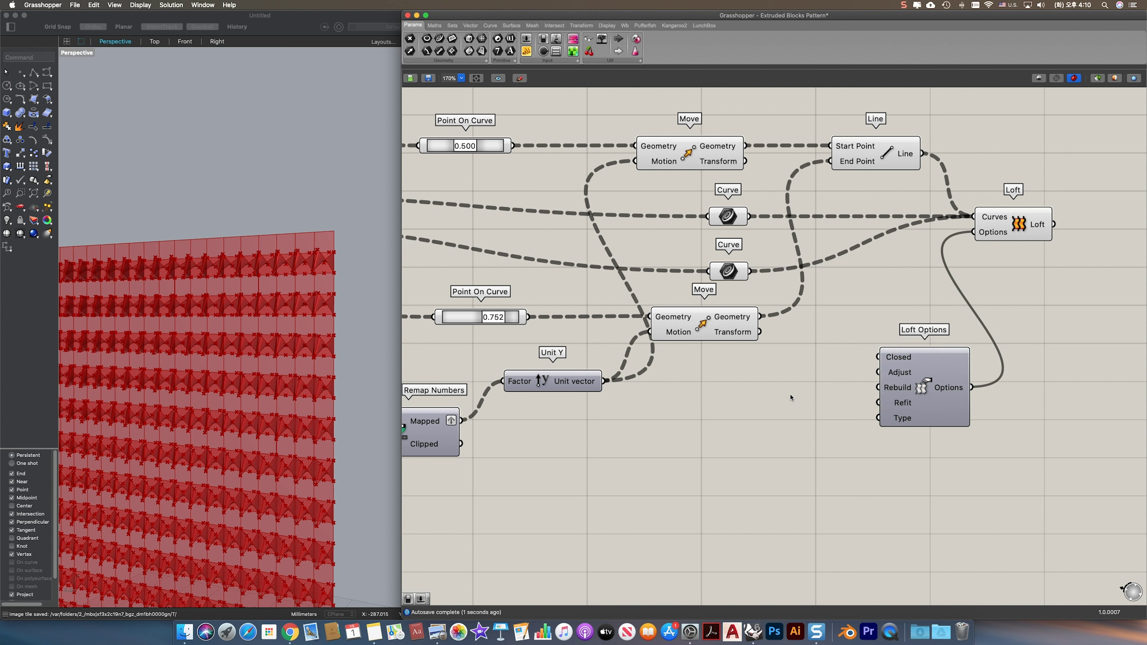
# Step: Add a Boolean Toggle, connect it to Loft Options' Adjust input and set it to True
pyautogui.doubleClick(791, 393)
pyautogui.write('boo')
pyautogui.press('Up')
pyautogui.press('Return')
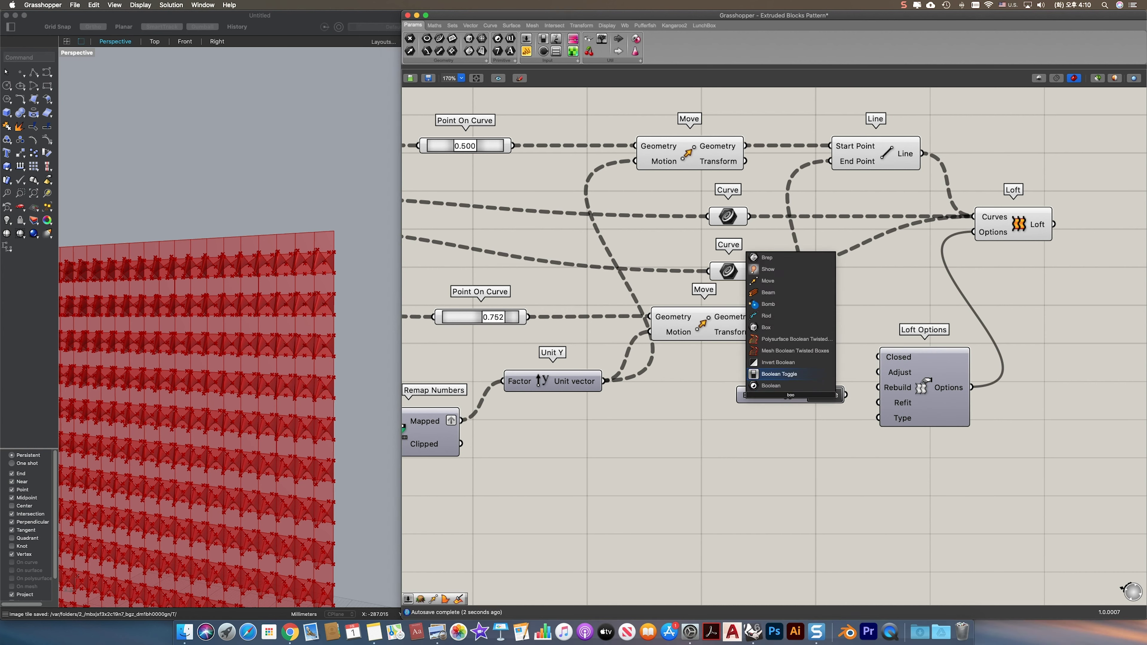
pyautogui.moveTo(878, 372); pyautogui.dragTo(790, 373)
pyautogui.doubleClick(829, 372)
# Step: Add a number slider with the value 3 and connect it to Loft Options' Type input
pyautogui.doubleClick(820, 429)
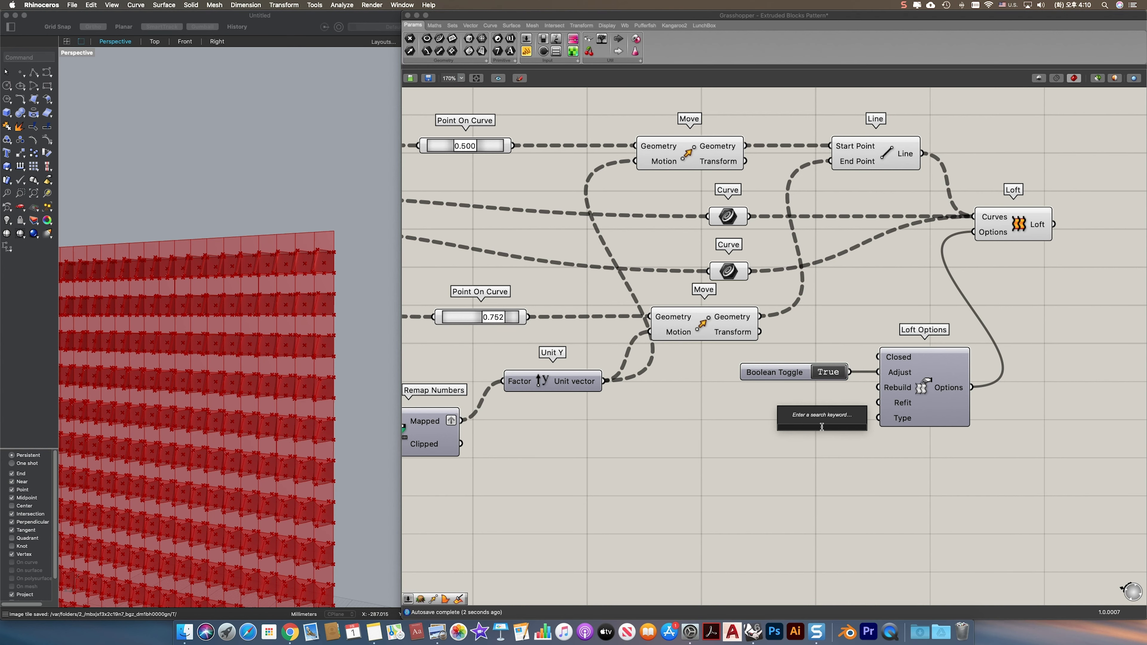
pyautogui.press('Return')
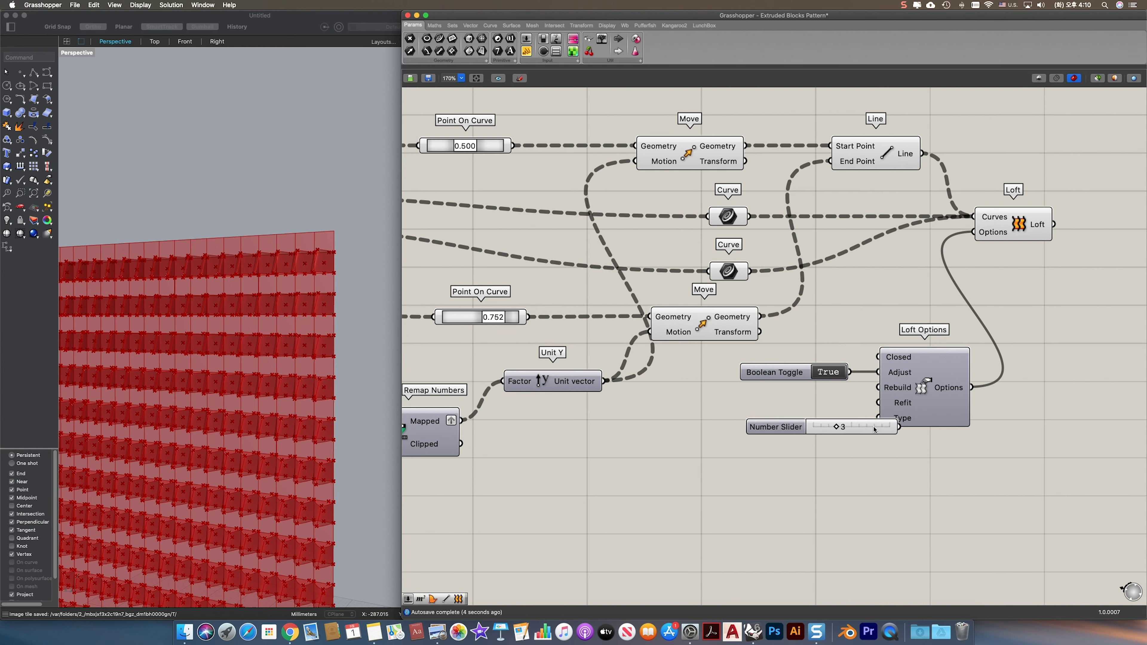
pyautogui.moveTo(873, 429); pyautogui.dragTo(829, 424)
# Step: Turn off the preview of all components from Deconstruct Brep through Line and Loft Options, leaving Loft out
pyautogui.scroll(-5, 226, 339)
pyautogui.moveTo(225, 339); pyautogui.dragTo(235, 317, button='right')
pyautogui.scroll(-3, 828, 424)
pyautogui.moveTo(828, 424); pyautogui.dragTo(959, 384, button='right')
pyautogui.moveTo(460, 189); pyautogui.dragTo(1052, 478)
pyautogui.click(170, 5)
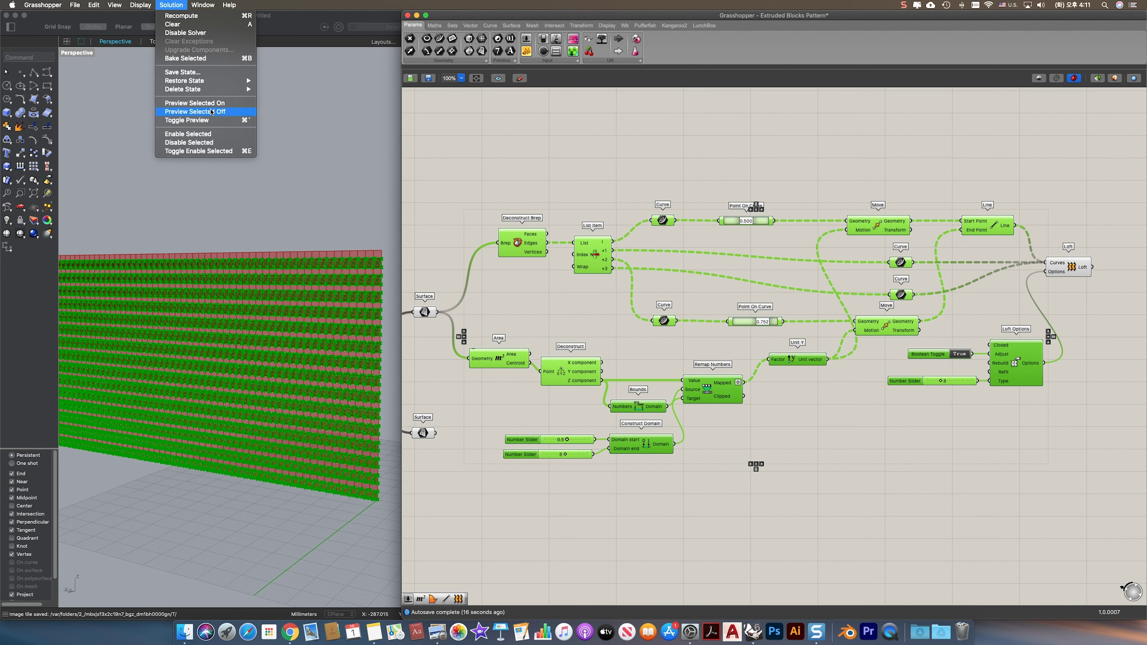
pyautogui.click(207, 111)
# Step: Add a Project component, connect Loft to its Geometry input and an XZ Plane to its Plane input
pyautogui.moveTo(1107, 322); pyautogui.dragTo(825, 305, button='right')
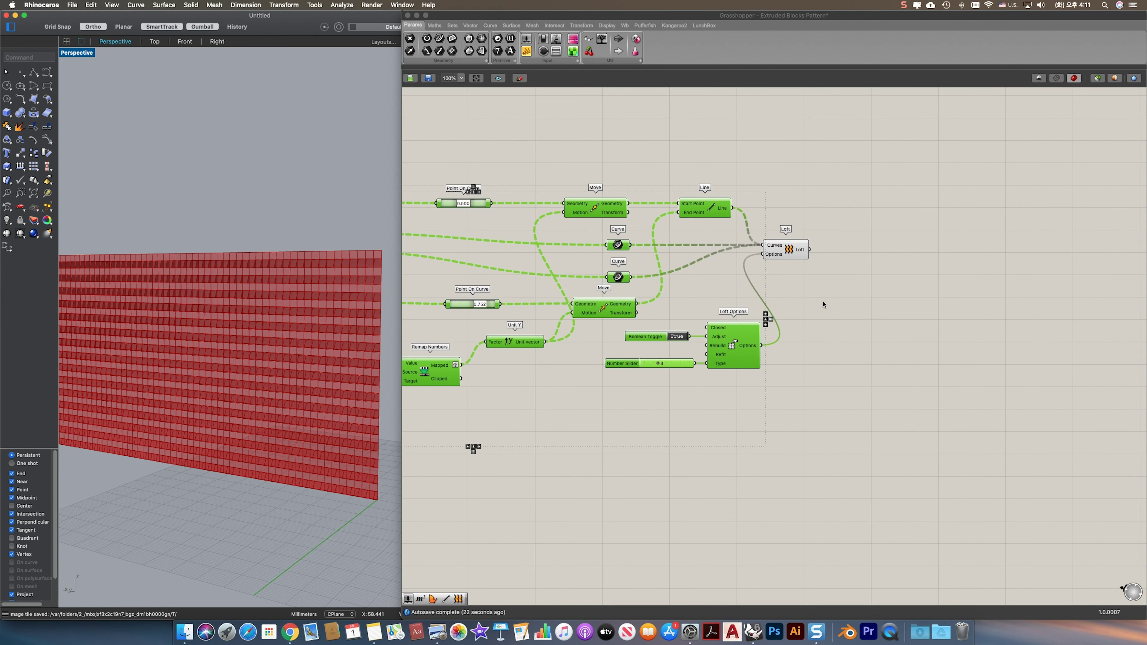
pyautogui.click(853, 267)
pyautogui.scroll(2, 864, 270)
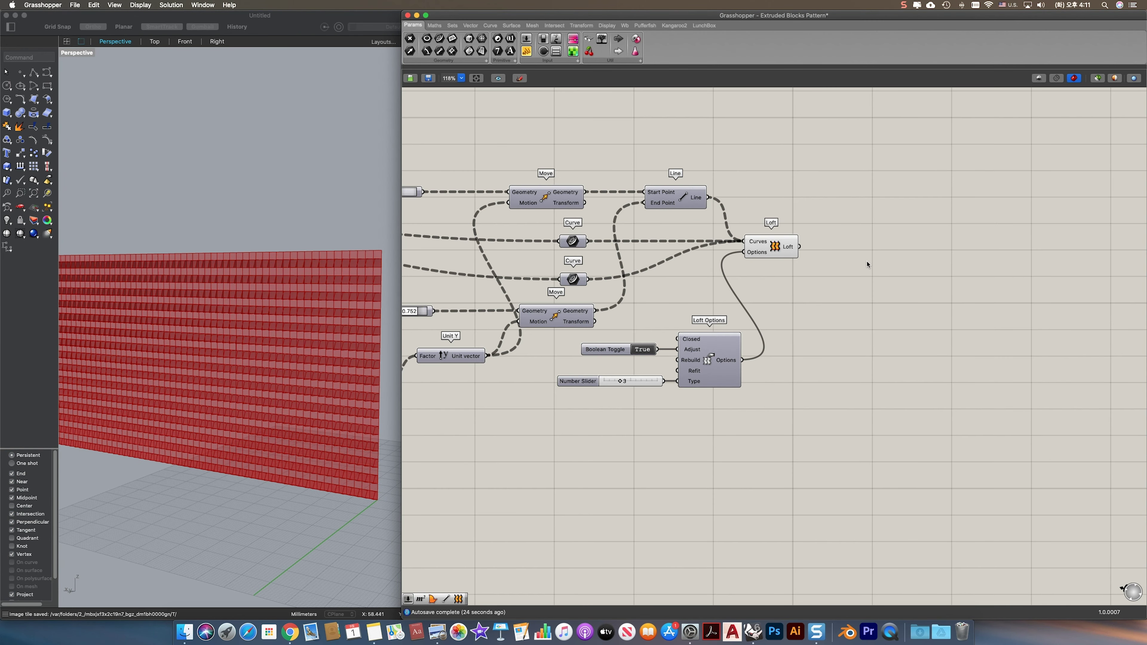
pyautogui.doubleClick(848, 342)
pyautogui.write('projec')
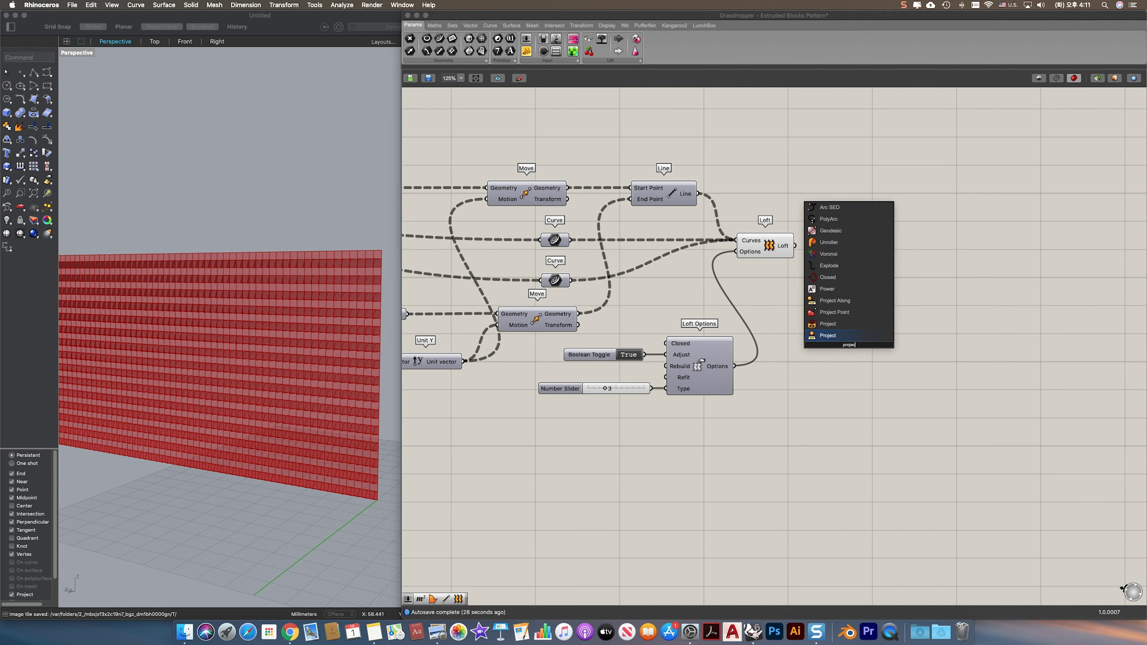
pyautogui.press('Return')
pyautogui.moveTo(795, 245); pyautogui.dragTo(833, 388)
pyautogui.doubleClick(835, 383)
pyautogui.write('xz')
pyautogui.click(833, 376)
# Step: Add a Brep Join component, connect the Loft and projected Geometry outputs to Breps, and align it with Loft
pyautogui.doubleClick(960, 287)
pyautogui.write('brep')
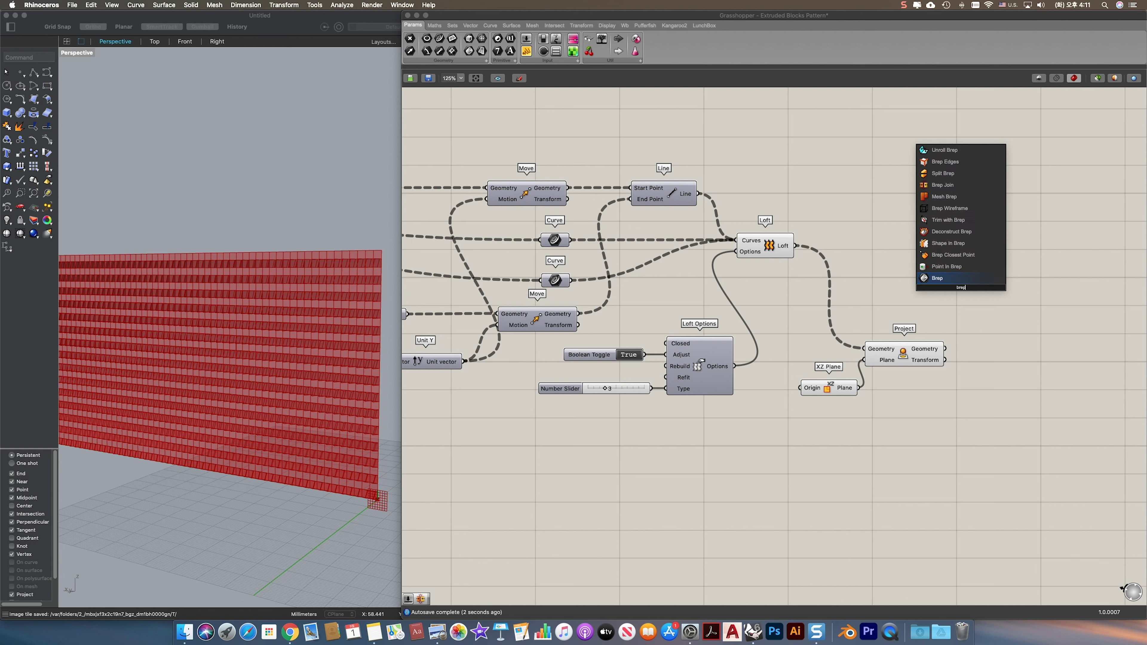
pyautogui.write(' jo')
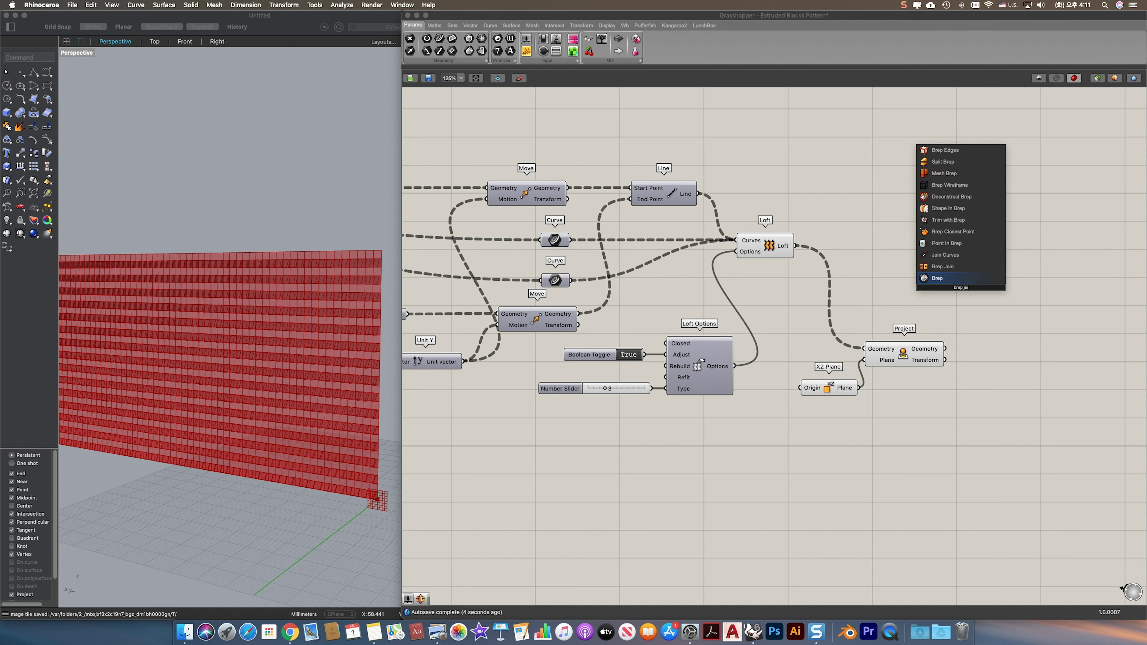
pyautogui.press('Up')
pyautogui.press('Return')
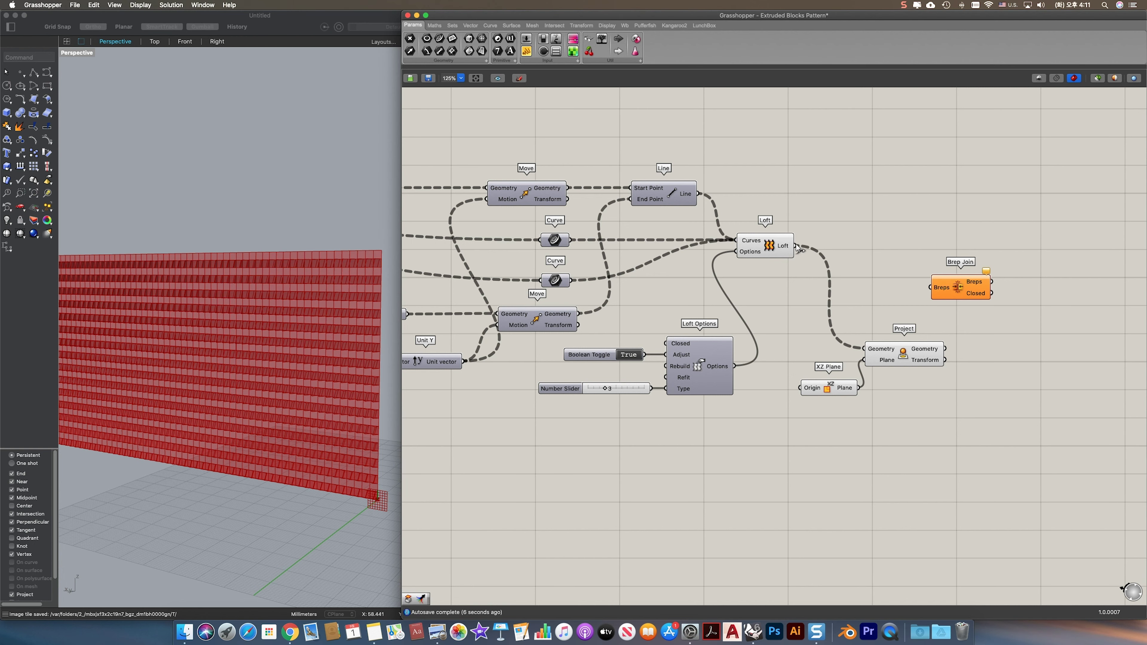
pyautogui.moveTo(795, 246); pyautogui.dragTo(945, 348)
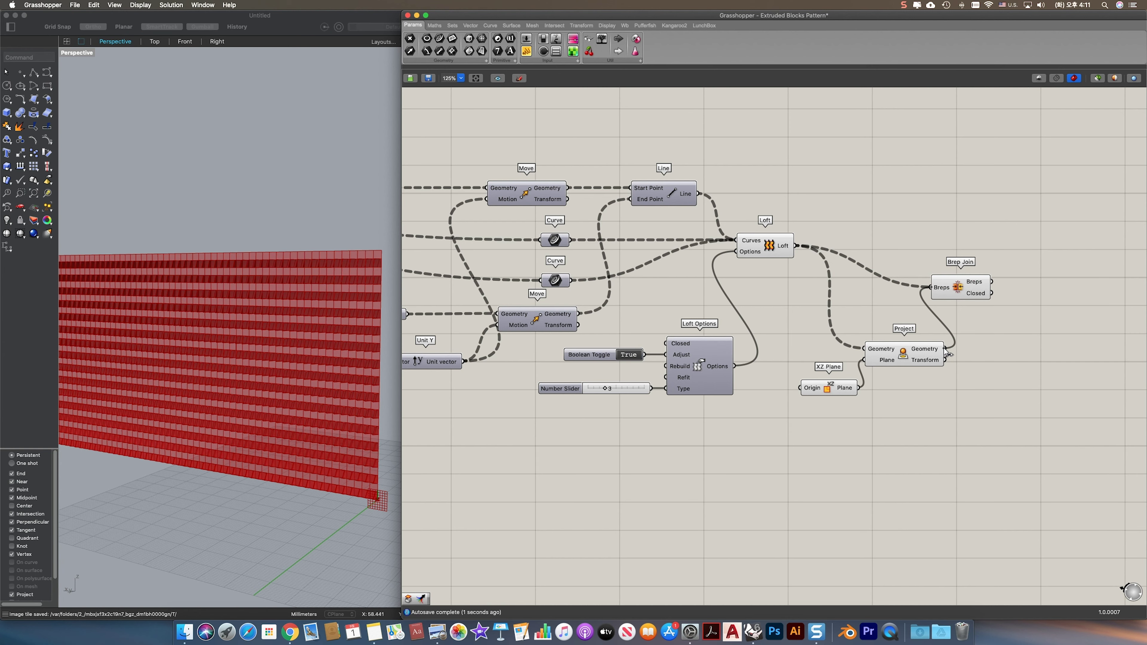
pyautogui.moveTo(959, 289); pyautogui.dragTo(971, 247)
# Step: Add a Cap Holes component beside Brep Join and connect the joined Breps output to it
pyautogui.moveTo(994, 251); pyautogui.dragTo(927, 251, button='right')
pyautogui.doubleClick(985, 250)
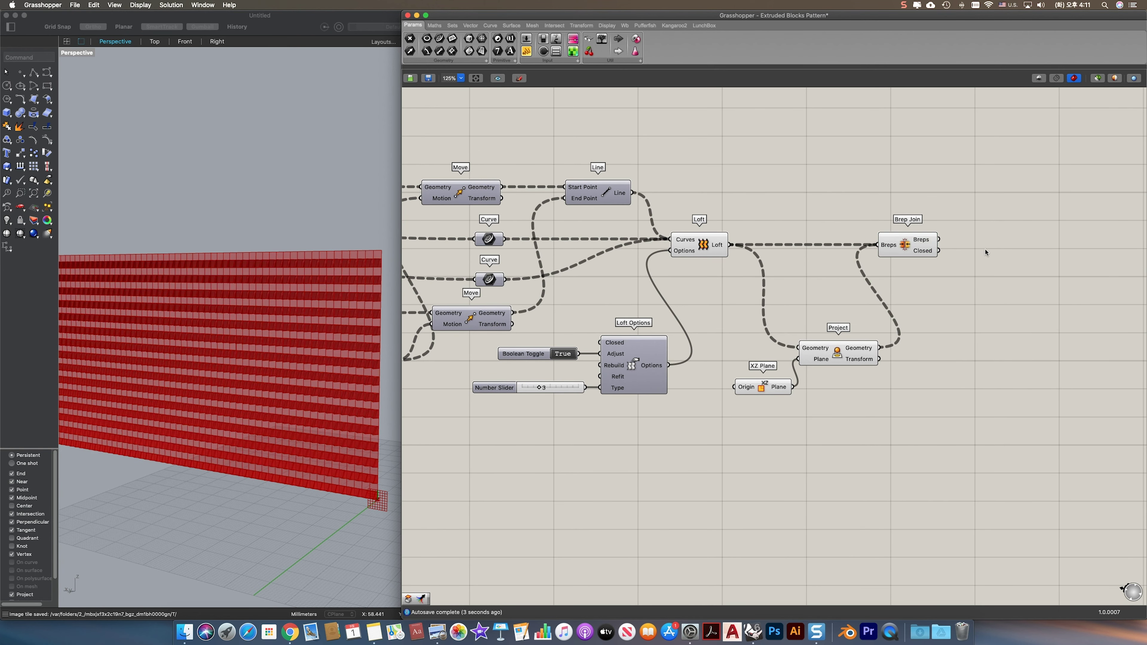
pyautogui.write('cap')
pyautogui.press('Return')
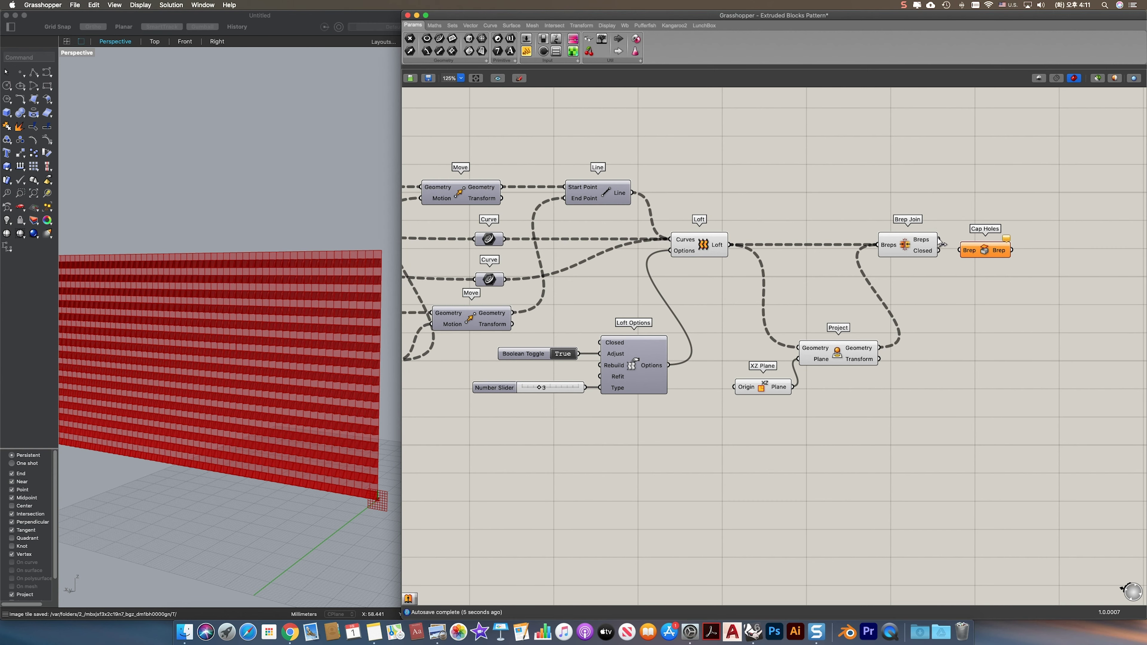
pyautogui.moveTo(938, 239); pyautogui.dragTo(993, 241)
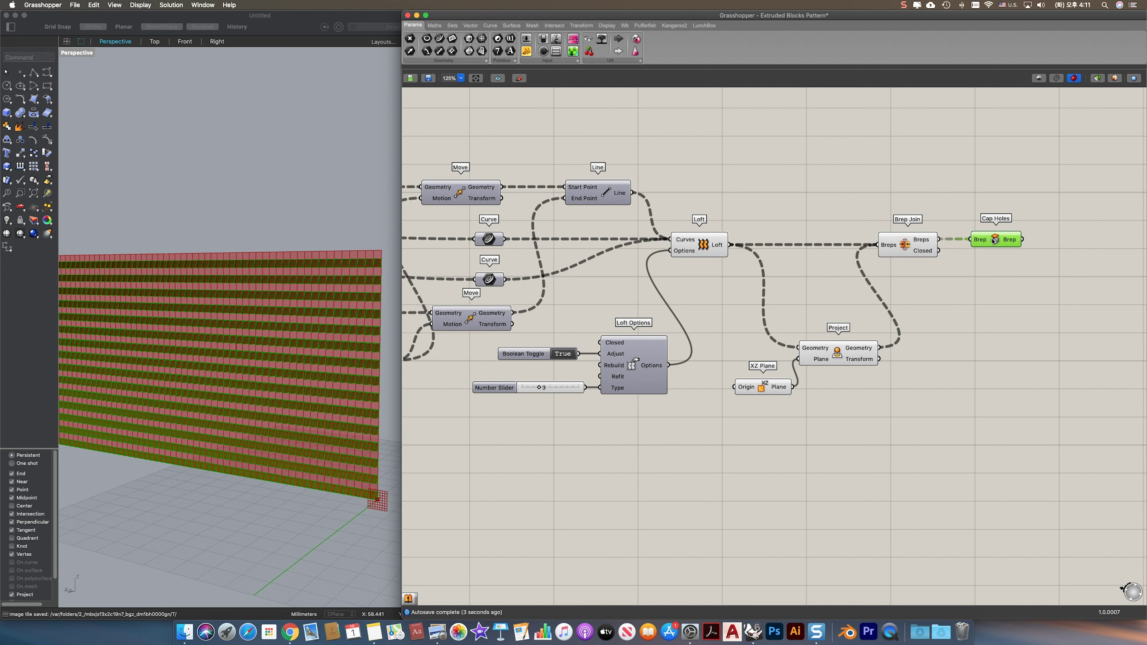
pyautogui.click(974, 294)
# Step: Add an Extrude component below Construct Domain and connect the lower Surface (Dispatch List B) to its Base input
pyautogui.moveTo(506, 440); pyautogui.dragTo(893, 327, button='right')
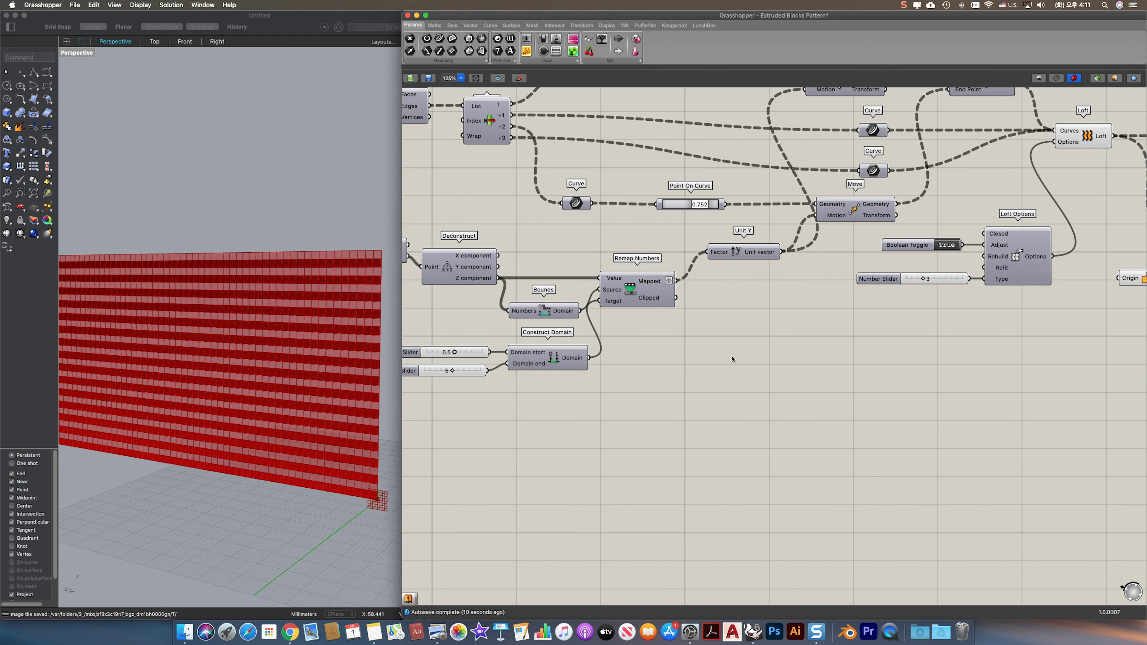
pyautogui.moveTo(732, 359); pyautogui.dragTo(926, 344, button='right')
pyautogui.moveTo(578, 381); pyautogui.dragTo(687, 358, button='right')
pyautogui.doubleClick(714, 383)
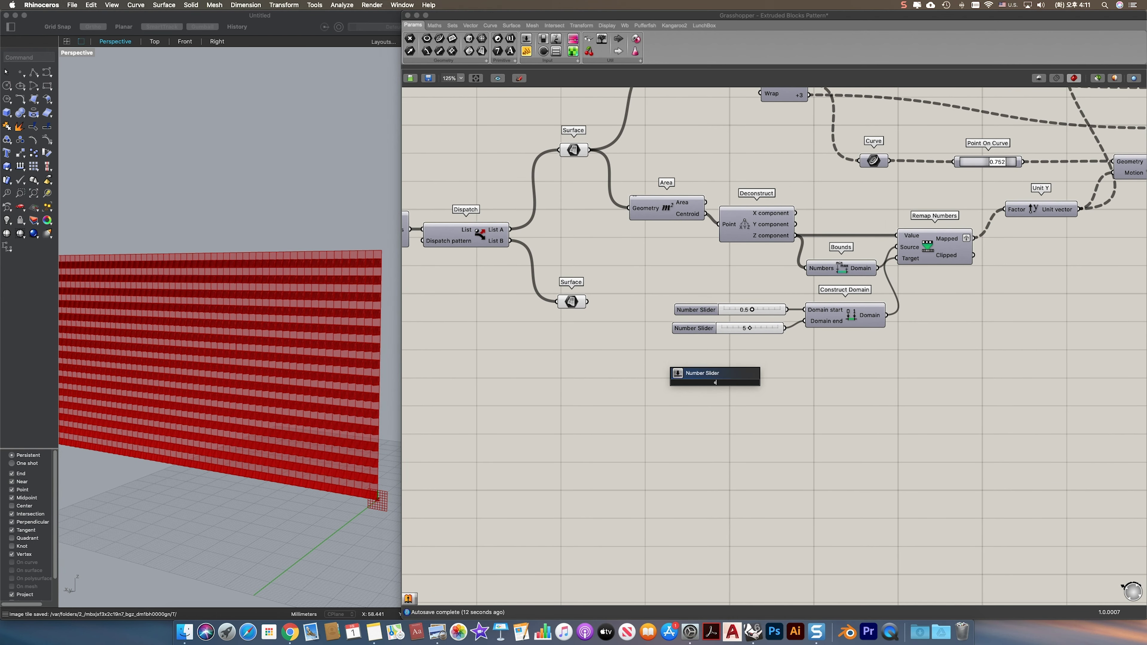
pyautogui.write('ex')
pyautogui.click(714, 367)
pyautogui.moveTo(587, 302); pyautogui.dragTo(781, 403)
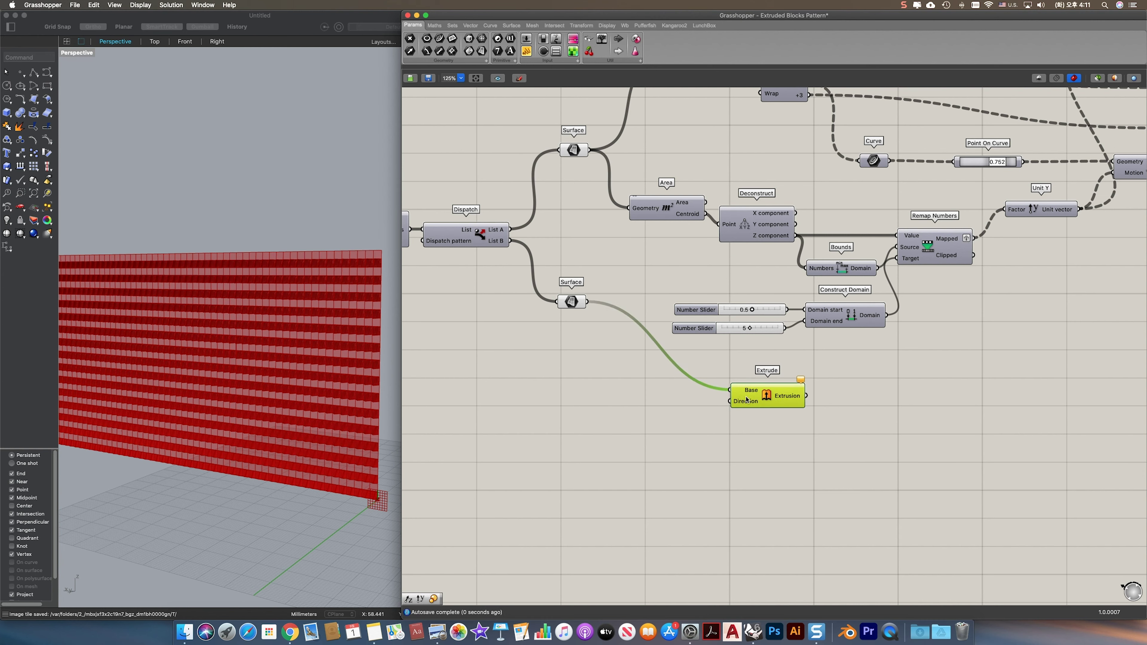
# Step: Add a Unit Y vector as Extrude's Direction, driving its Factor with the number slider that feeds Domain end
pyautogui.doubleClick(656, 405)
pyautogui.write('y')
pyautogui.press('Return')
pyautogui.moveTo(692, 409); pyautogui.dragTo(936, 396)
pyautogui.moveTo(661, 411); pyautogui.dragTo(824, 402)
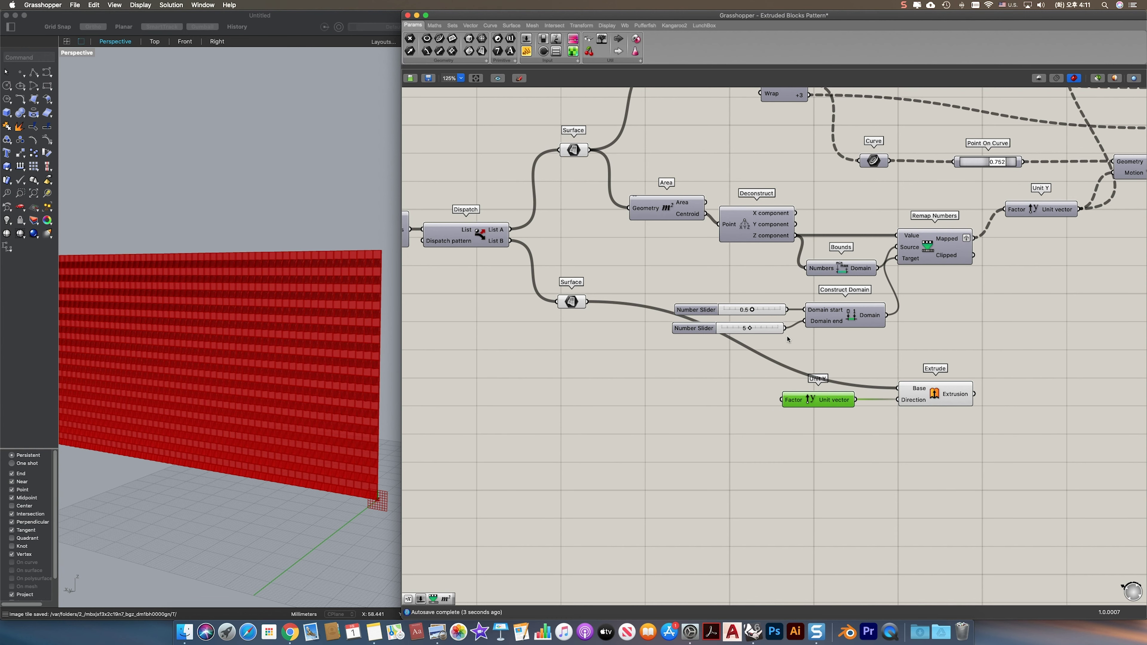
pyautogui.moveTo(786, 328); pyautogui.dragTo(781, 402)
# Step: Group the Extrude component and bake its geometry into the Rhino document
pyautogui.click(940, 397)
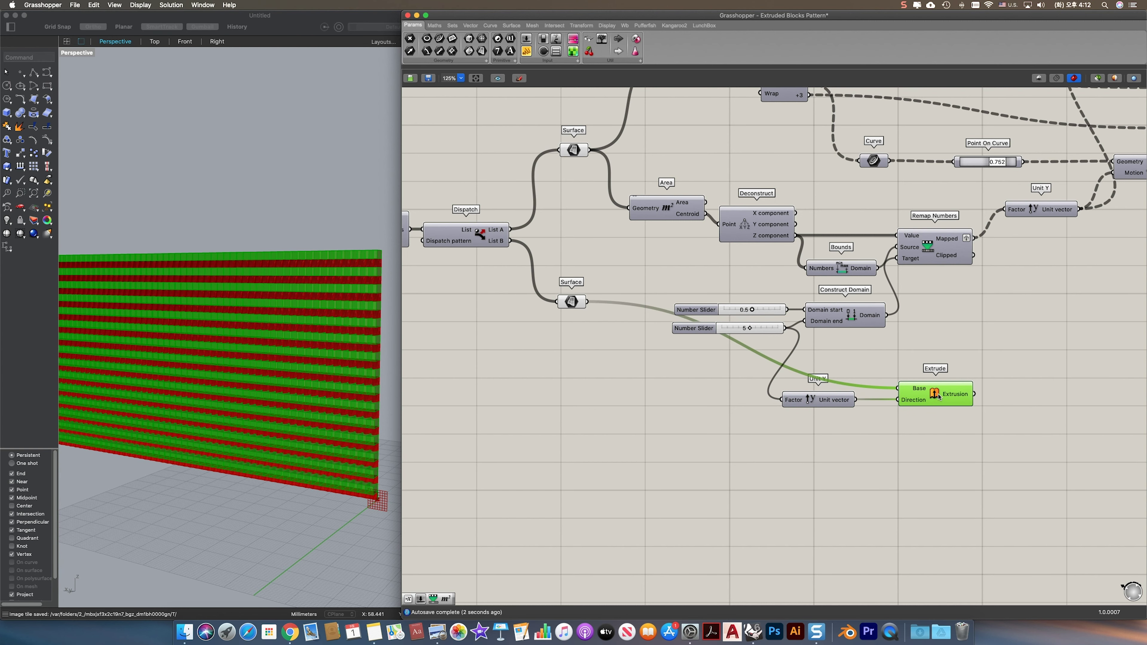
pyautogui.press('super+g')
pyautogui.click(932, 411)
pyautogui.click(933, 396)
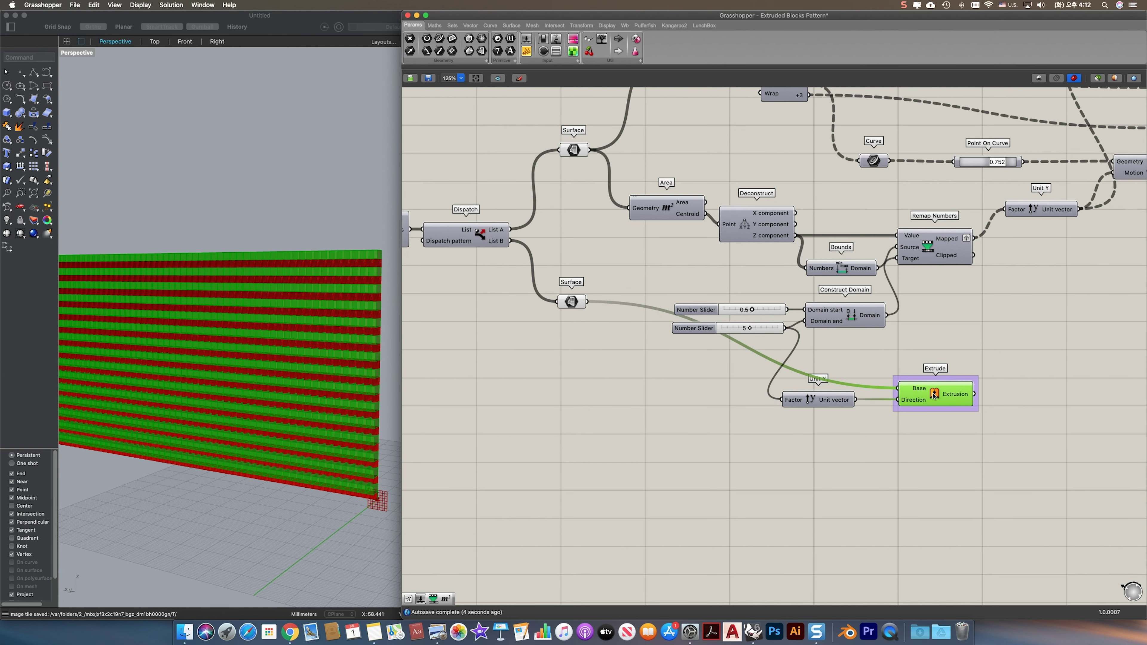
pyautogui.rightClick(934, 394)
pyautogui.click(923, 380)
# Step: Group the Cap Holes component and bake its geometry to Layer 02 with object grouping enabled
pyautogui.moveTo(891, 326); pyautogui.dragTo(163, 424, button='right')
pyautogui.click(951, 189)
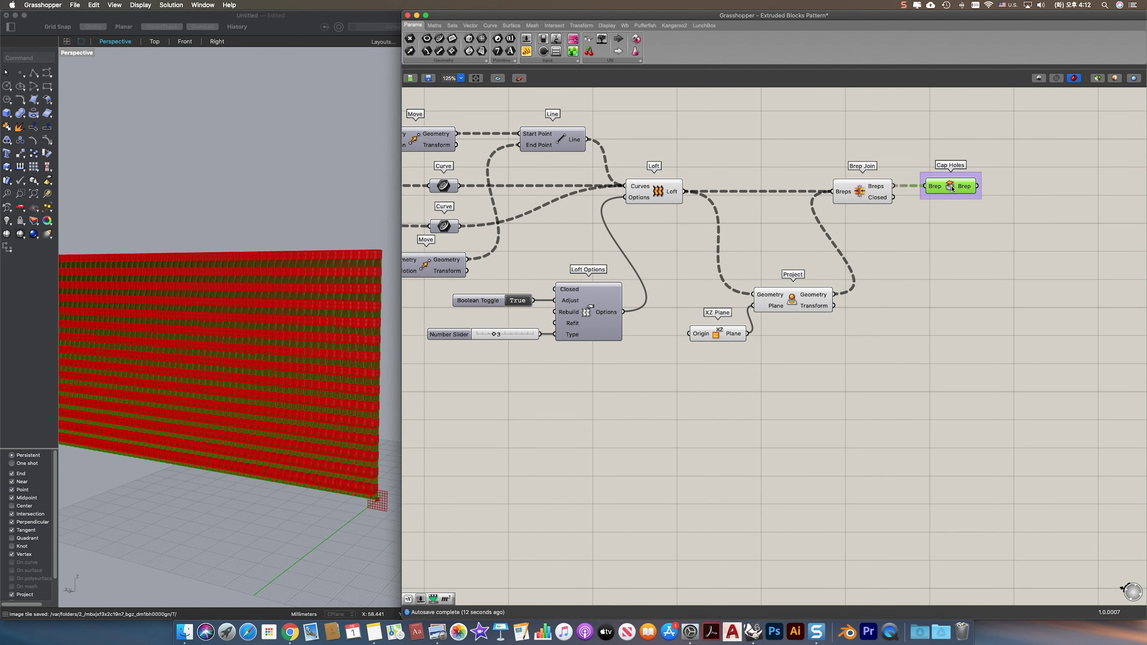
pyautogui.rightClick(951, 189)
pyautogui.click(977, 222)
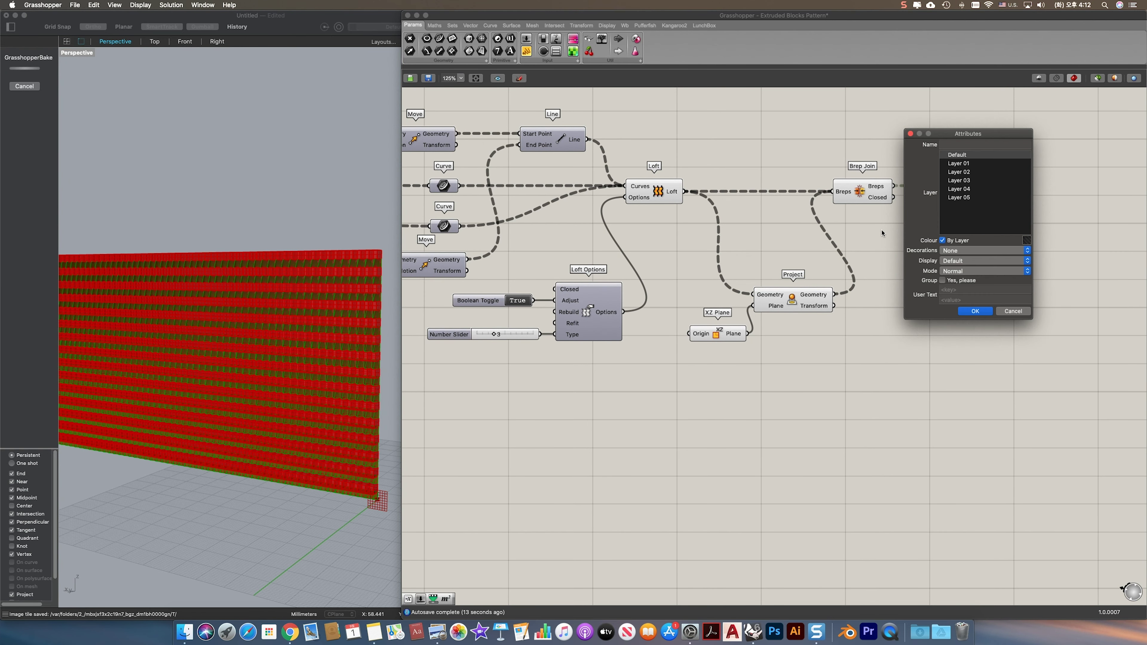
pyautogui.click(964, 171)
pyautogui.click(942, 280)
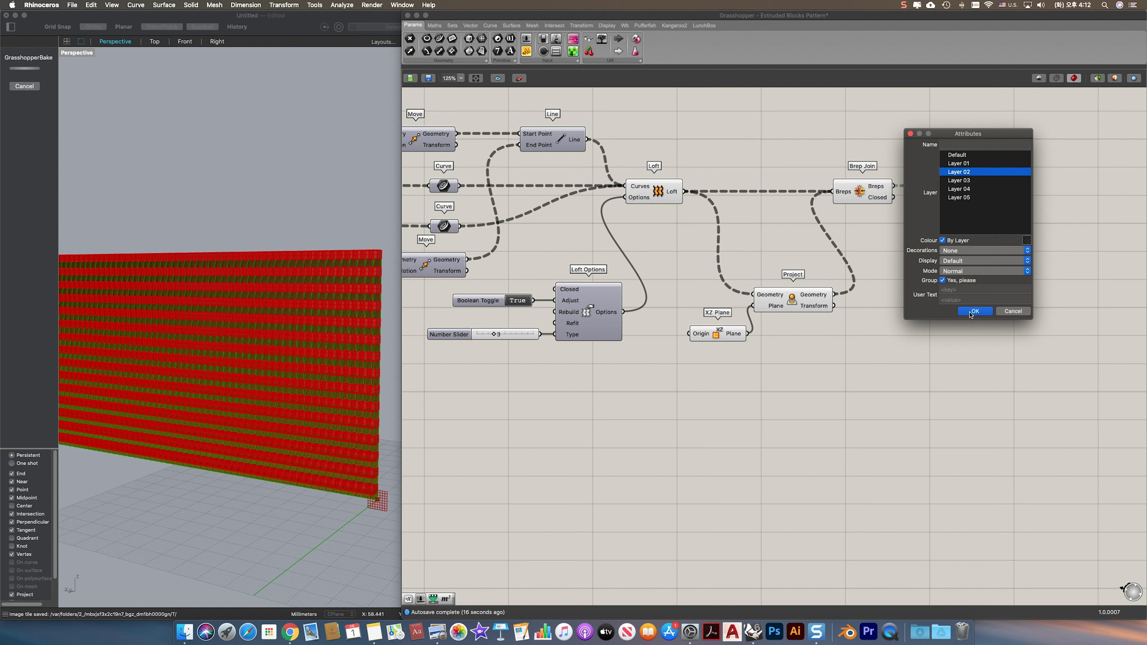
pyautogui.click(973, 311)
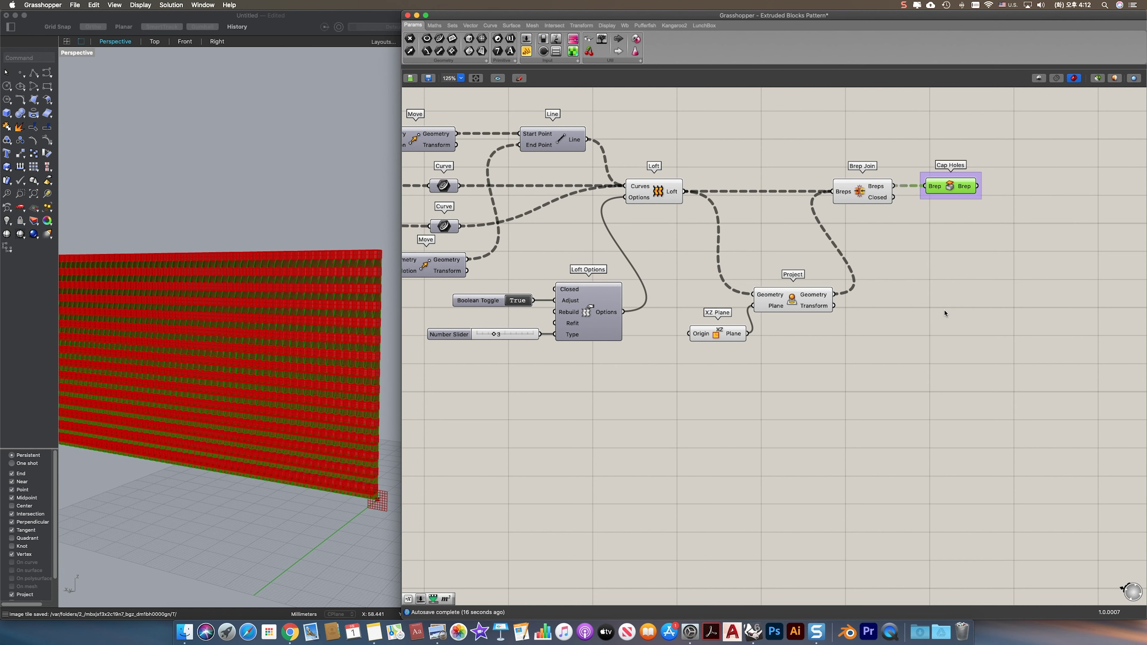
# Step: Turn off the Grasshopper geometry preview and open the display mode choices for Rhino's Perspective viewport
pyautogui.click(1097, 78)
pyautogui.click(82, 81)
pyautogui.click(112, 4)
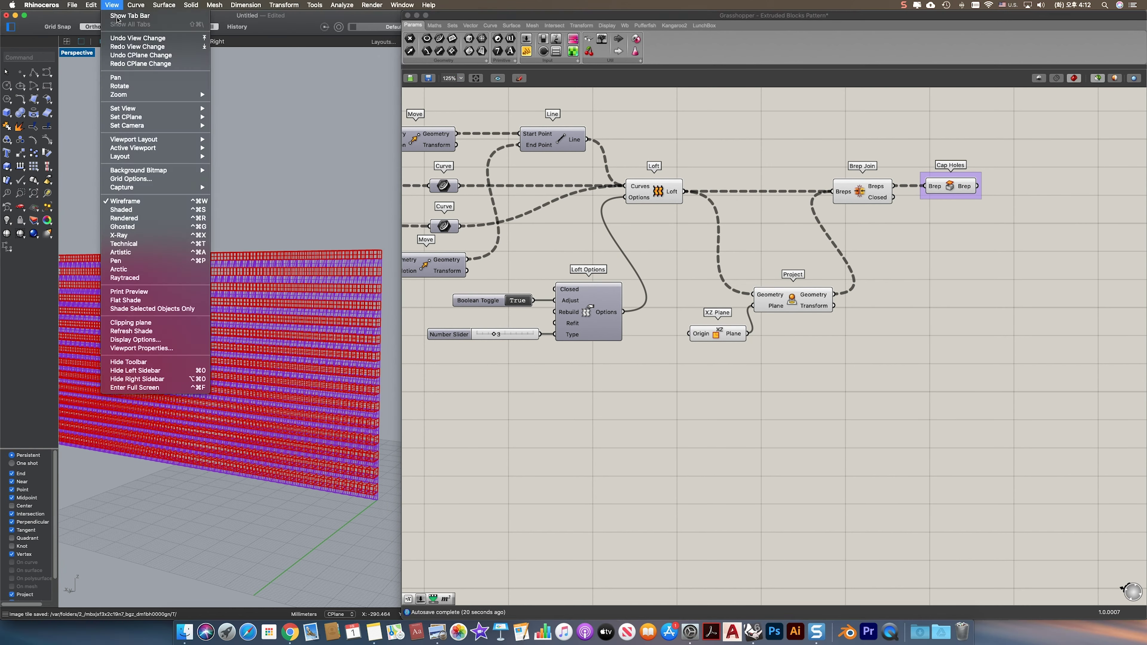